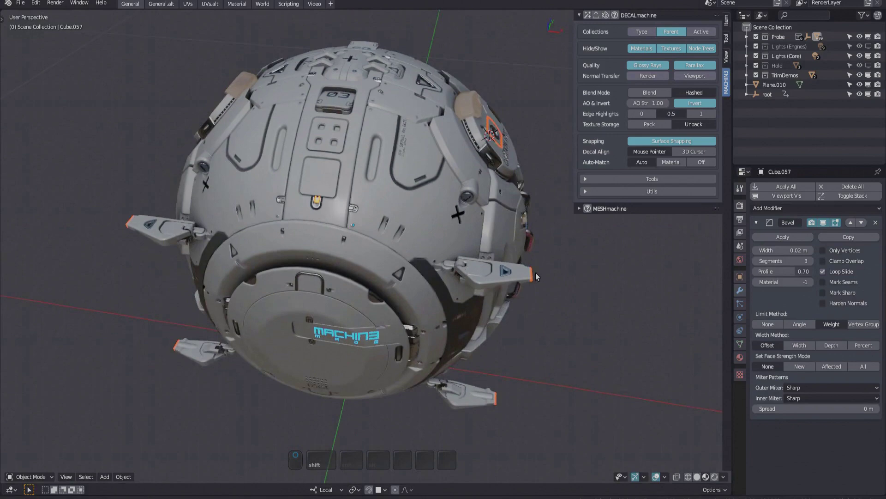
Step: Examine the pivot point, orientation and Affect Only options in the Transform pie, and their counterparts in the viewport's own settings
shift+middle_drag(535, 273, 400, 274)
scroll(410, 272, down, 1)
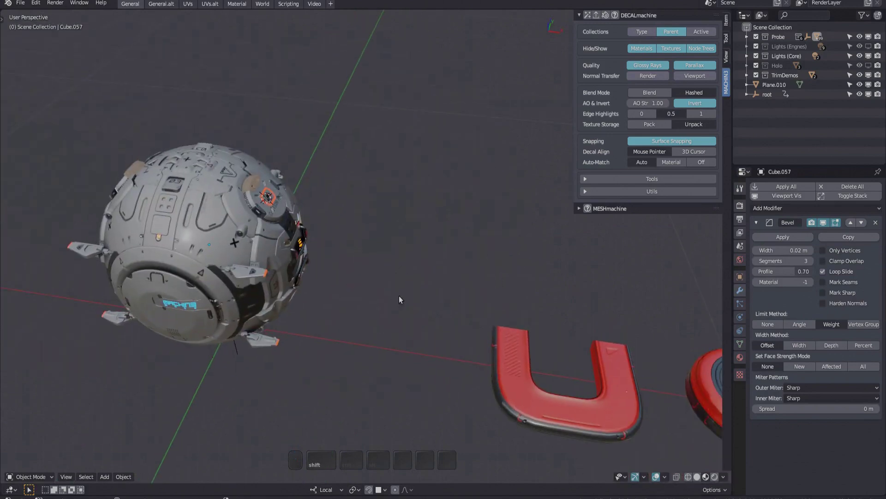
key(period)
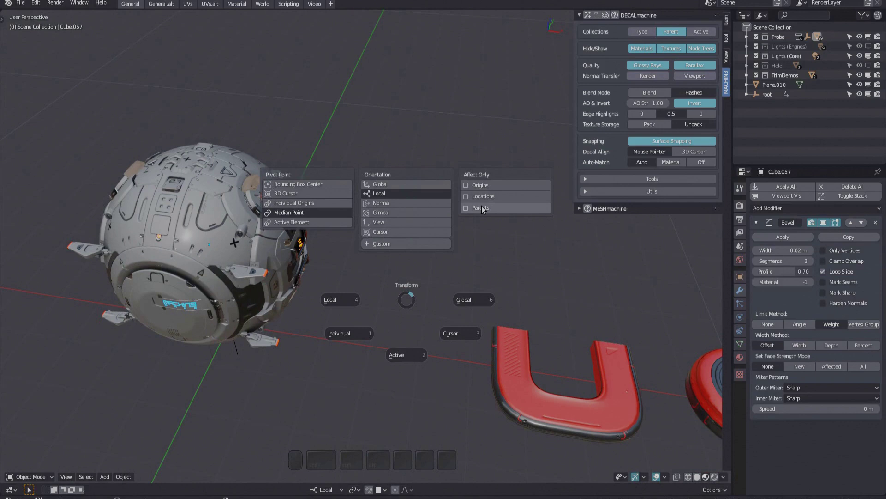
key(Escape)
click(358, 489)
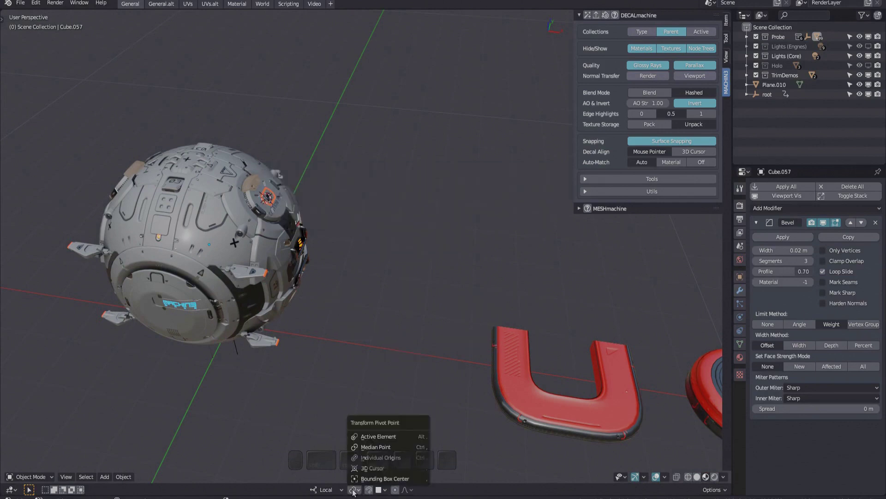
click(716, 491)
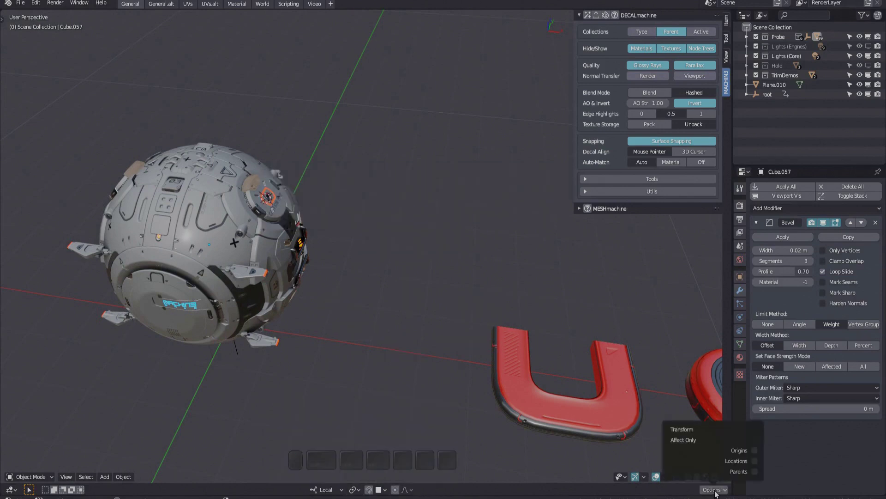
key(Escape)
key(shift+space)
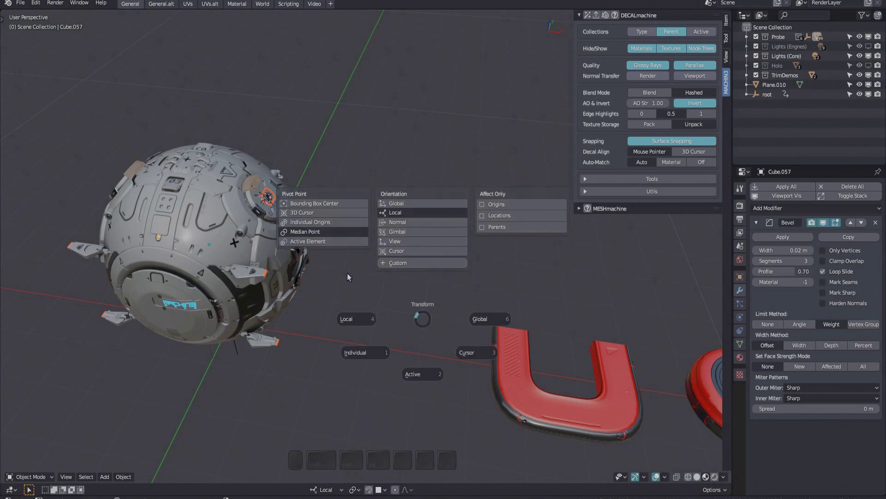
key(Escape)
middle_drag(355, 259, 450, 309)
Step: Try the Active, Global and Individual transform presets, and return to Local orientation with Median Point pivot
key(shift+period)
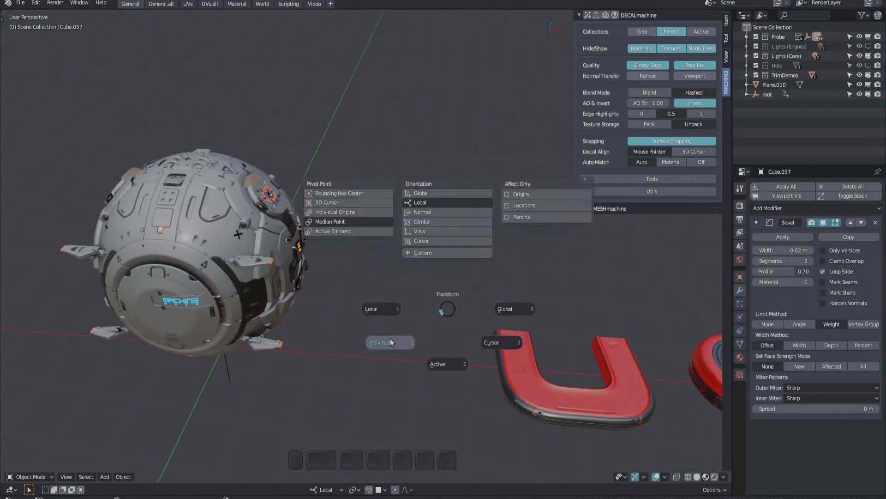
click(445, 364)
key(shift+period)
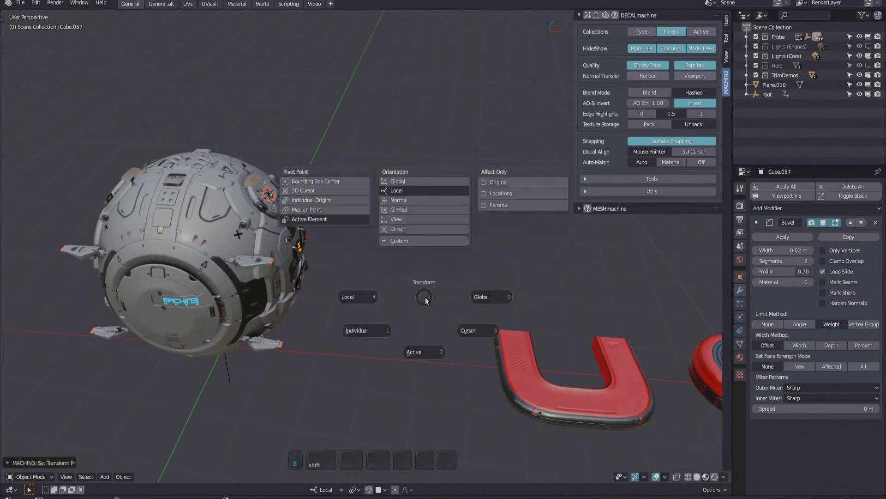
click(455, 322)
key(shift+period)
click(481, 294)
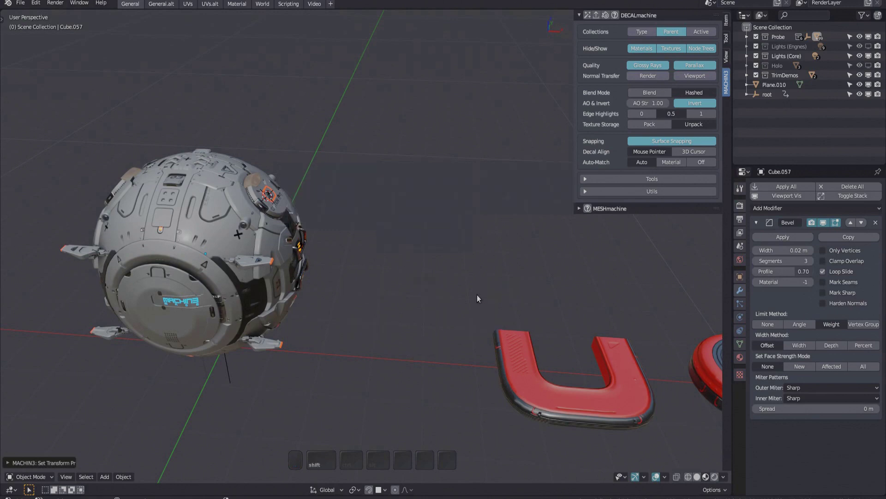
key(shift+period)
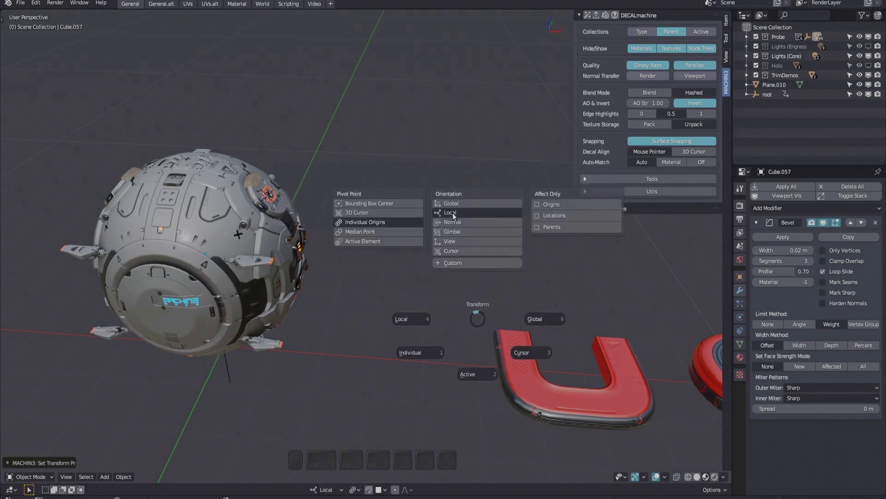
click(419, 310)
key(shift+space)
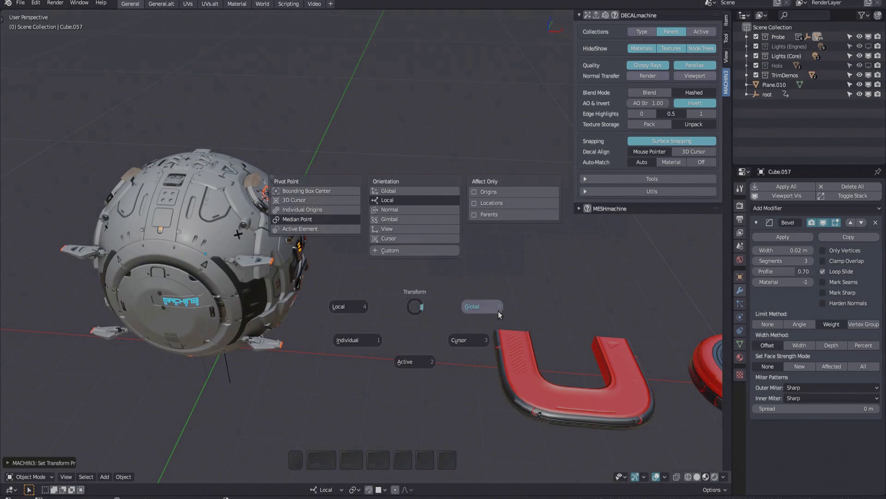
key(Escape)
Step: Select the notched square trim plane beyond the red demo pieces and open it in Edit Mode in the UVs workspace
shift+middle_drag(334, 280, 486, 282)
scroll(447, 286, up, 3)
shift+middle_drag(531, 340, 379, 314)
scroll(566, 351, down, 3)
shift+middle_drag(566, 351, 385, 350)
click(418, 328)
shift+middle_drag(422, 325, 342, 299)
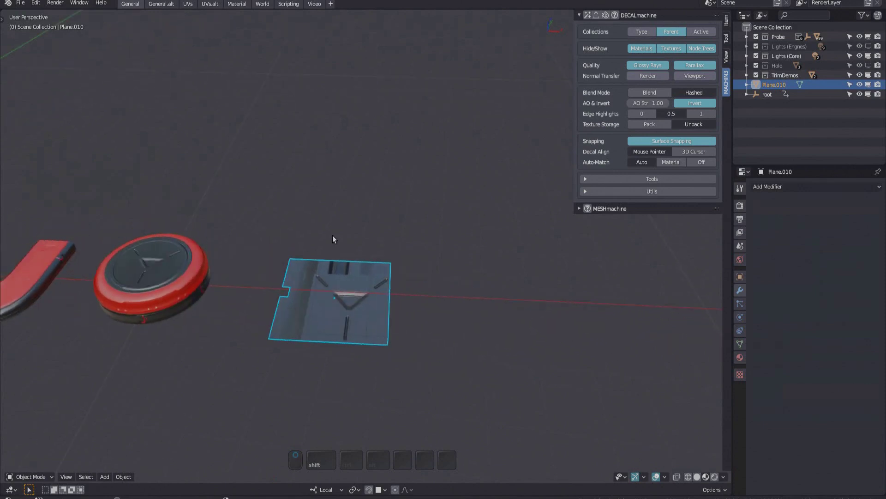
key(Pause)
key(f)
key(Page_Up)
click(320, 299)
key(Tab)
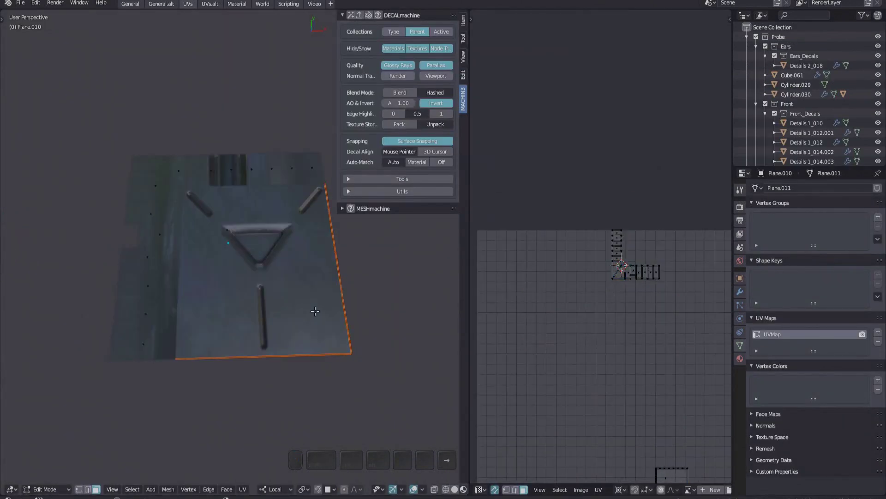
Step: Compare the UV Align options in the UV editor with the mesh Align options in the 3D viewport
scroll(585, 299, up, 3)
key(alt+a)
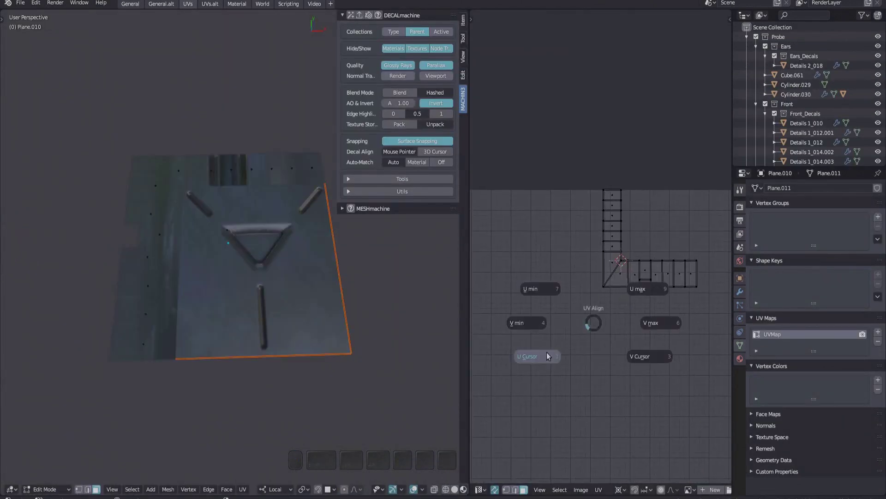
click(548, 356)
key(alt+a)
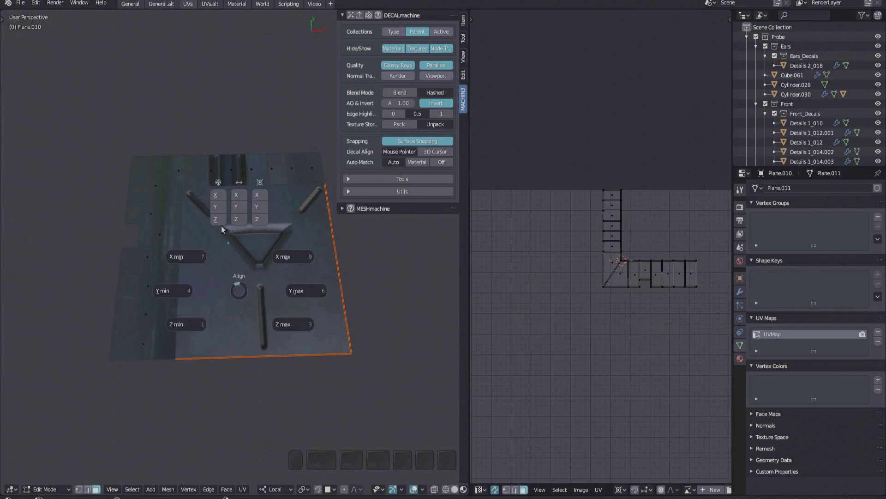
key(Escape)
key(alt+a)
key(Escape)
Step: Select all faces of the plane and turn off selection sync in the UV editor
scroll(608, 288, up, 4)
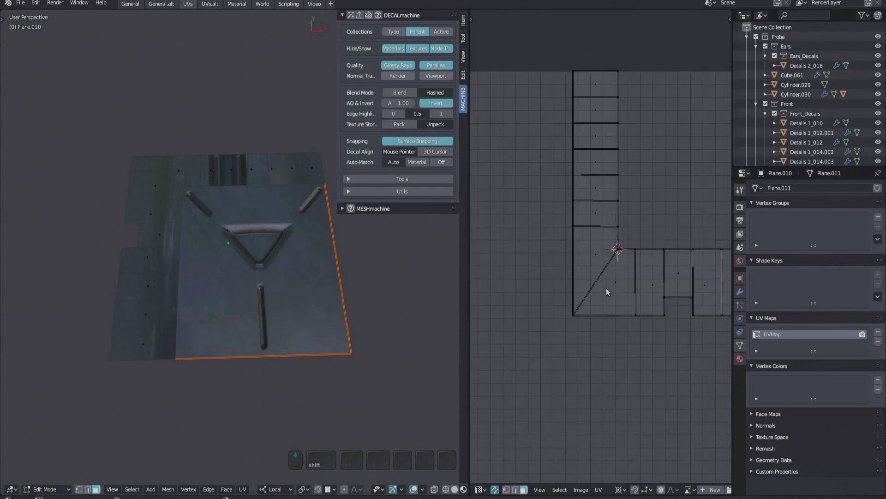
click(606, 284)
shift+middle_drag(606, 283, 610, 292)
key(a)
key(Tab)
click(614, 275)
Step: Rotate the vertical arm of the L-shaped UV island by -90° about the 2D cursor
key(b)
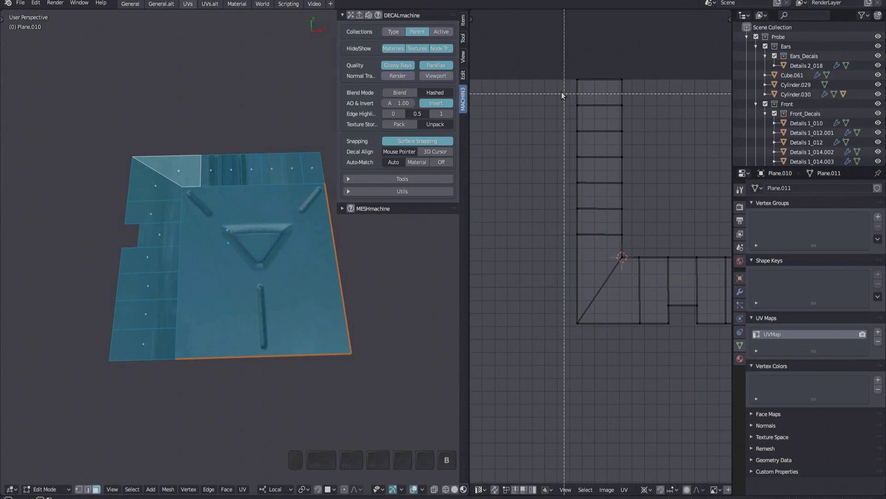
drag(540, 57, 625, 339)
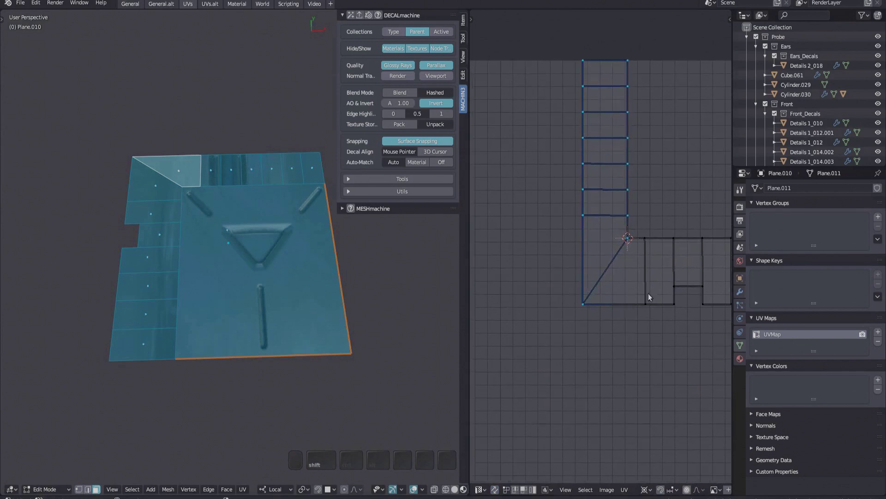
key(r)
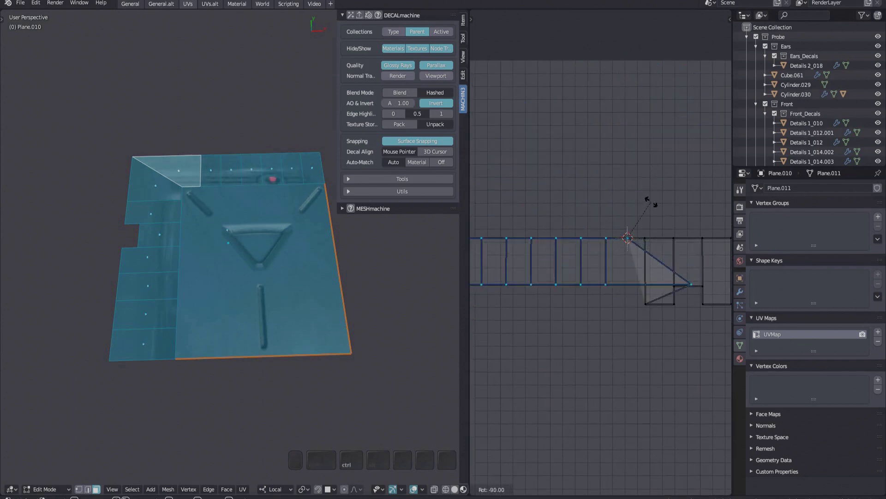
click(651, 202)
Step: Align the two UV vertices of the rotated strip's skewed corner end to U min
click(689, 272)
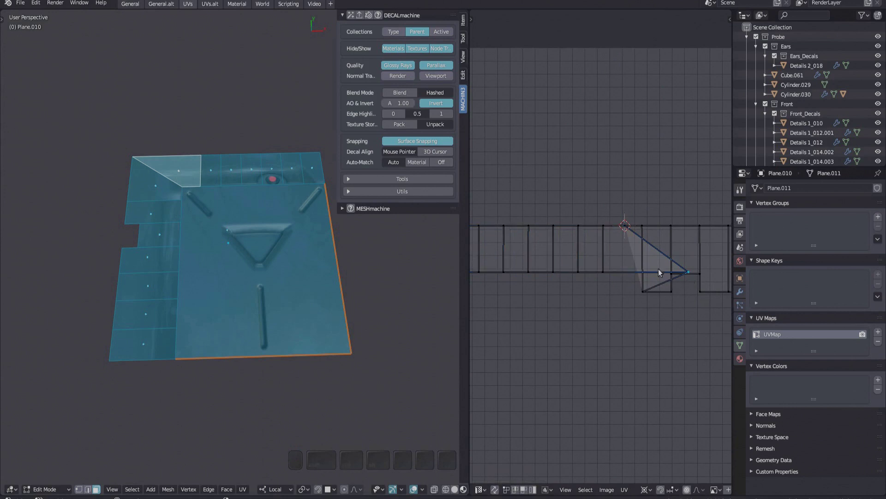
shift+click(624, 226)
shift+middle_drag(628, 240, 595, 288)
scroll(595, 323, down, 1)
shift+middle_drag(596, 351, 597, 303)
scroll(594, 322, up, 2)
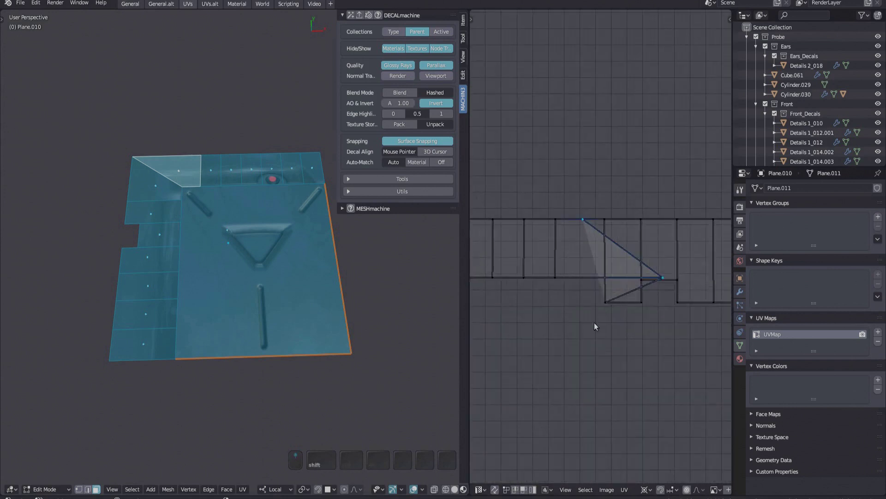
key(alt+a)
click(541, 304)
Step: Align the rotated strip's lower UVs with the lowest corner vertex using V min
scroll(641, 320, down, 1)
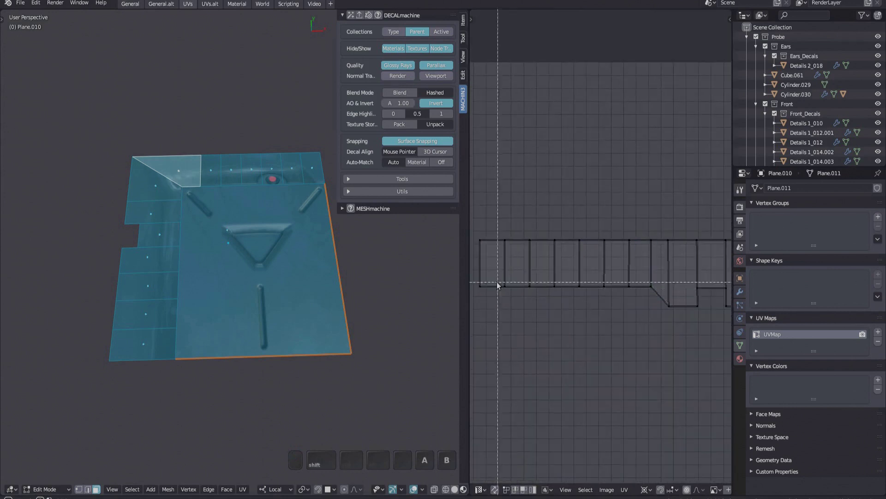
middle_drag(648, 351, 646, 324)
key(alt+a)
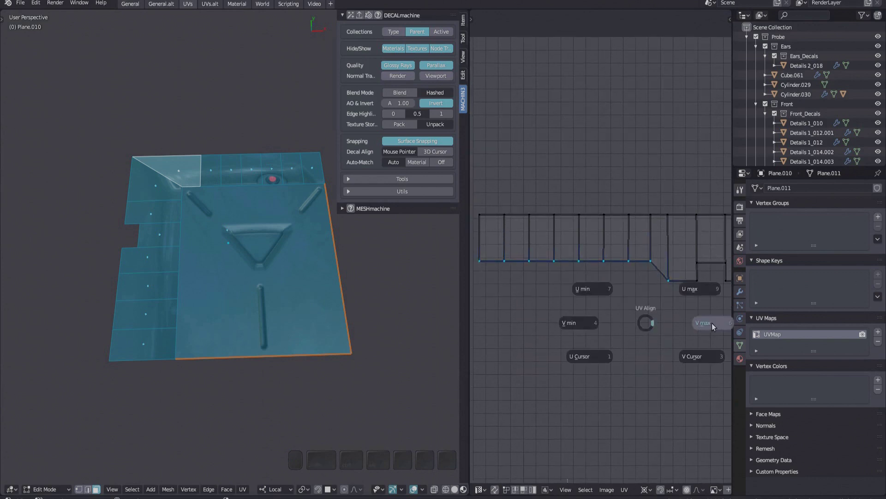
click(712, 326)
Step: Align the whole strip's bottom-edge UVs to a 2D cursor placed just below it using V Cursor
scroll(588, 323, down, 3)
key(shift+b)
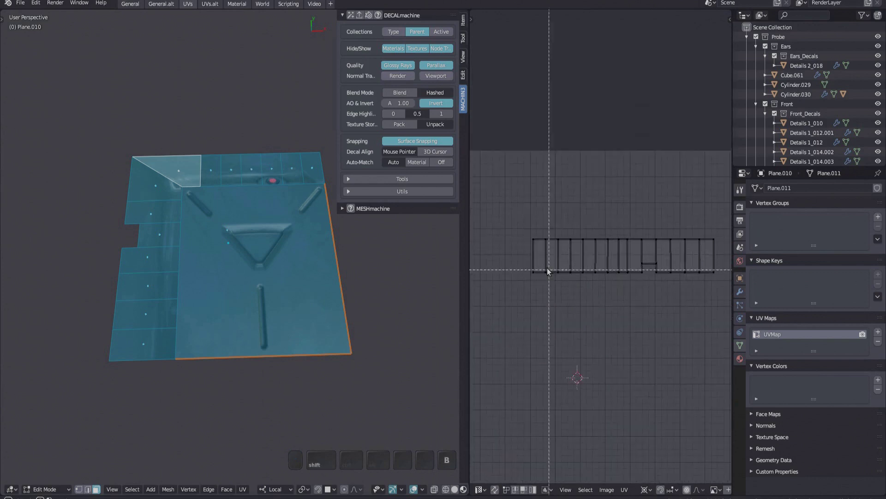
drag(530, 266, 721, 330)
shift+middle_drag(656, 292, 616, 319)
scroll(577, 340, up, 2)
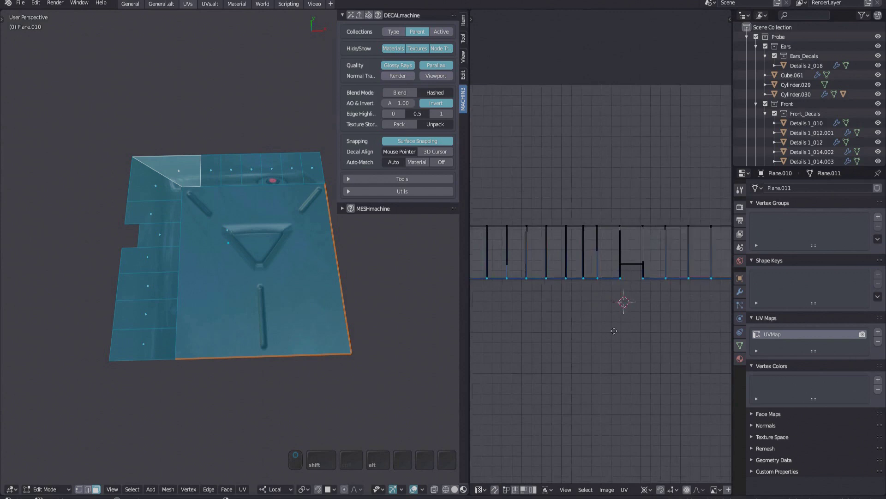
scroll(582, 344, down, 1)
key(alt+a)
click(651, 378)
shift+middle_drag(637, 348, 647, 370)
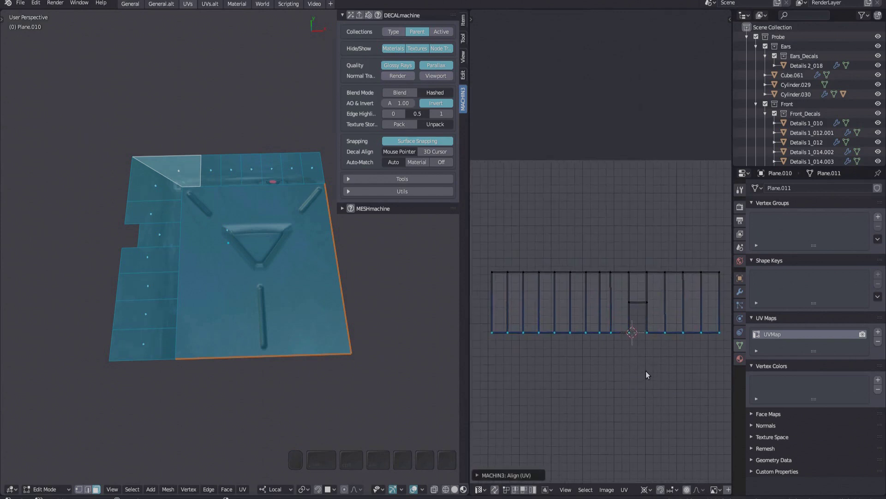
key(a)
Step: Align the notch's two inner UV vertices to a 2D cursor placed near the strip's upper edge using V Cursor
shift+middle_drag(575, 331, 578, 331)
drag(650, 310, 650, 310)
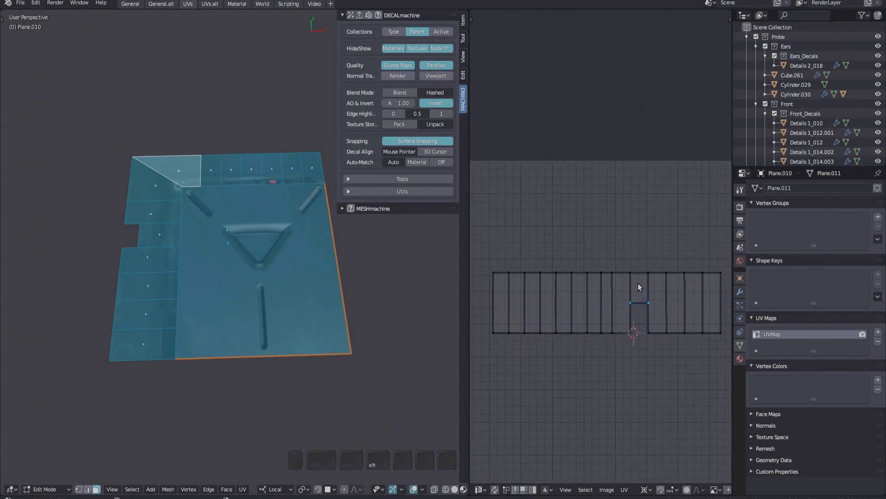
alt+right_click(638, 281)
key(alt+a)
click(692, 343)
key(a)
scroll(639, 294, up, 2)
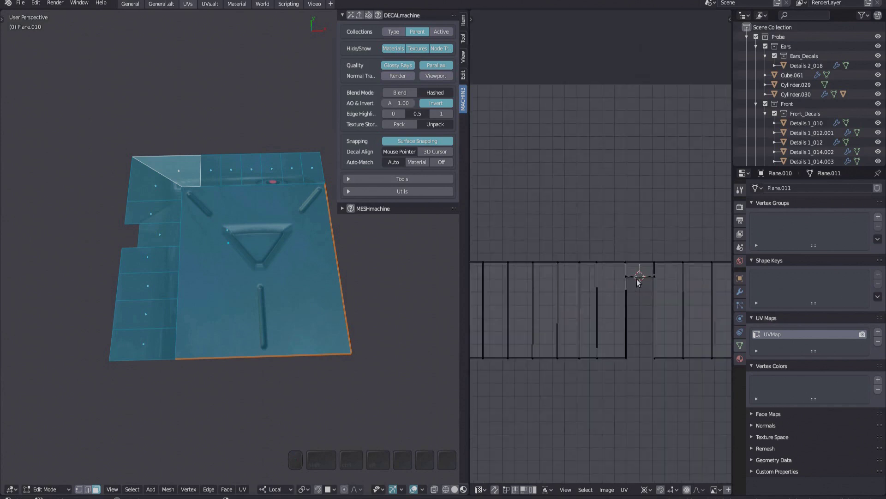
Step: Align the notch's inner UV vertices to a 2D cursor placed closer to the strip's bottom edge using V Cursor
key(alt+a)
click(686, 390)
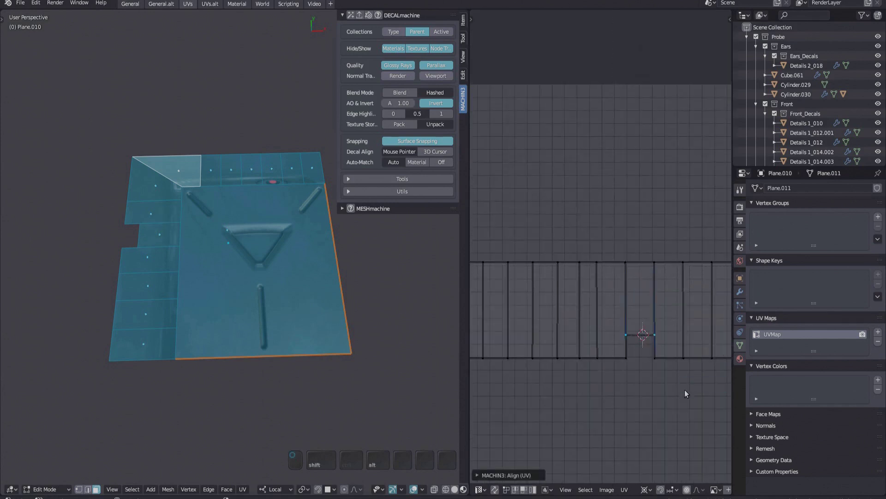
shift+middle_drag(648, 390, 691, 361)
scroll(691, 362, down, 3)
key(a)
shift+middle_drag(629, 373, 617, 349)
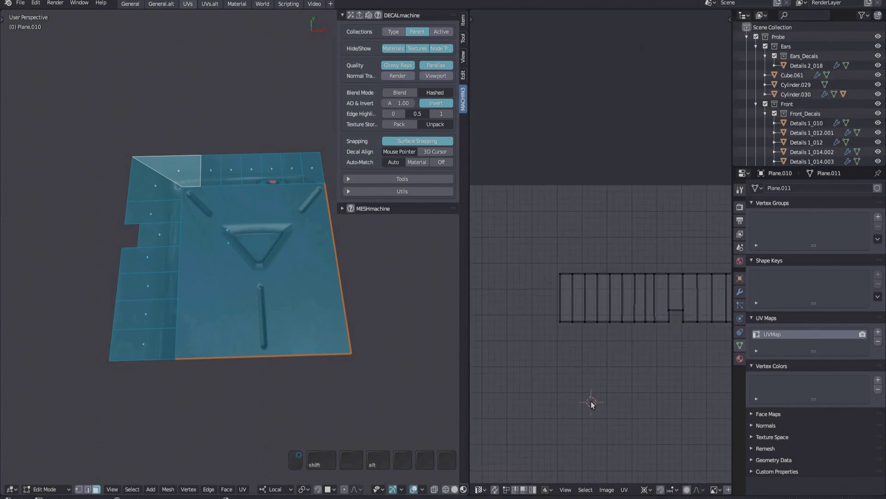
Step: Select only the L-shaped border faces around the plane's centre panel and turn UV selection sync back on
shift+middle_drag(298, 318, 269, 296)
key(a)
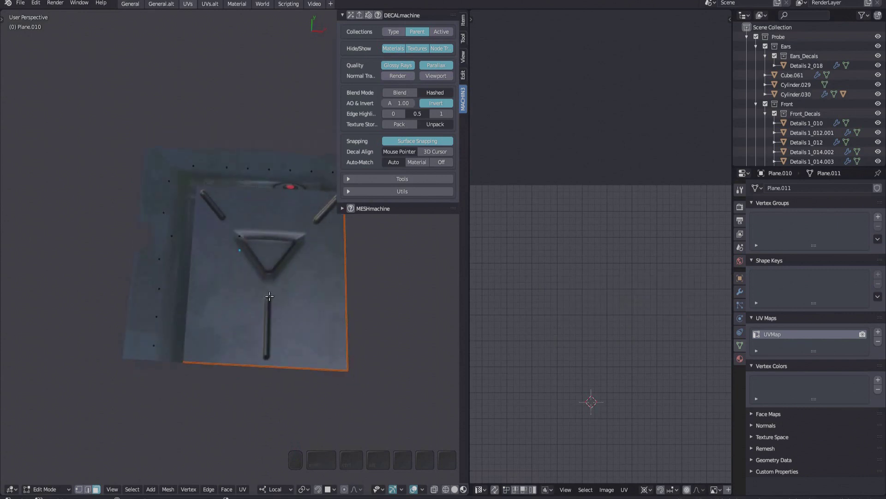
key(c)
mouse_move(162, 335)
mouse_down()
mouse_move(176, 223)
mouse_move(314, 171)
mouse_up()
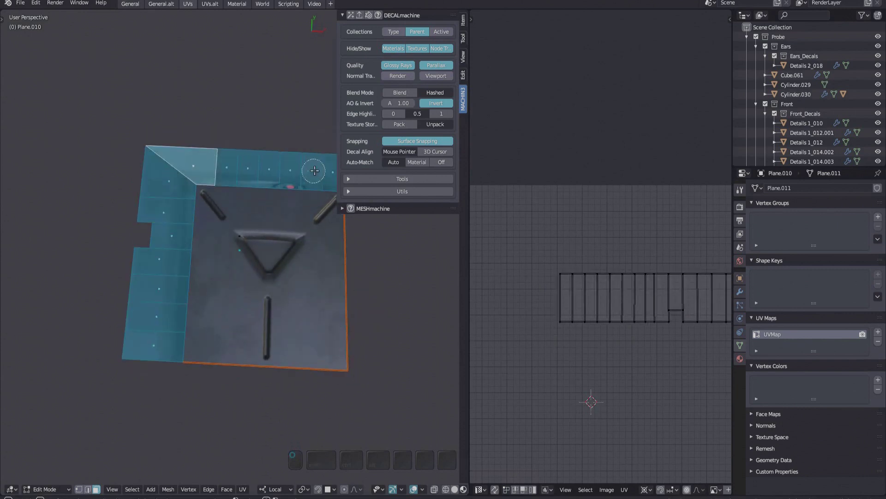
key(Escape)
mouse_move(639, 355)
shift+middle_down()
mouse_move(590, 317)
mouse_move(619, 322)
shift+middle_up()
key(Tab)
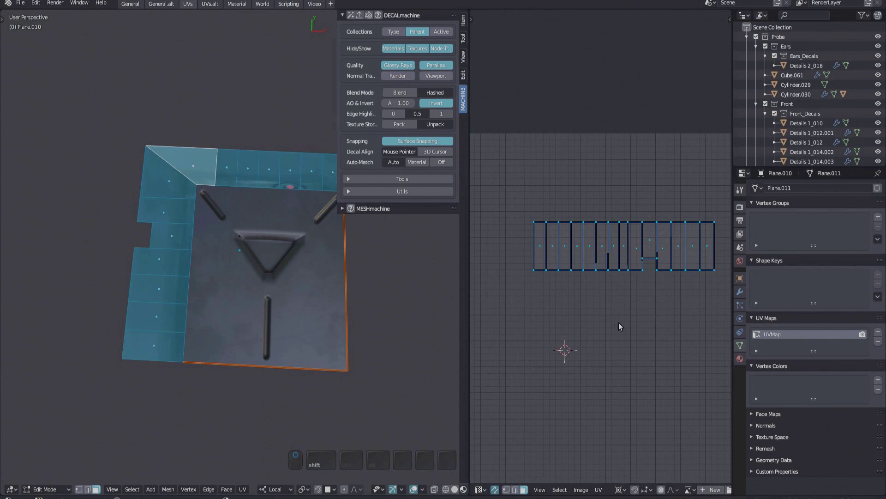
Step: Cycle the selected border faces through the sheet's trims with Adjust Trim and apply the trim with red clamps
key(d)
click(328, 296)
alt+scroll(352, 343, down, 2)
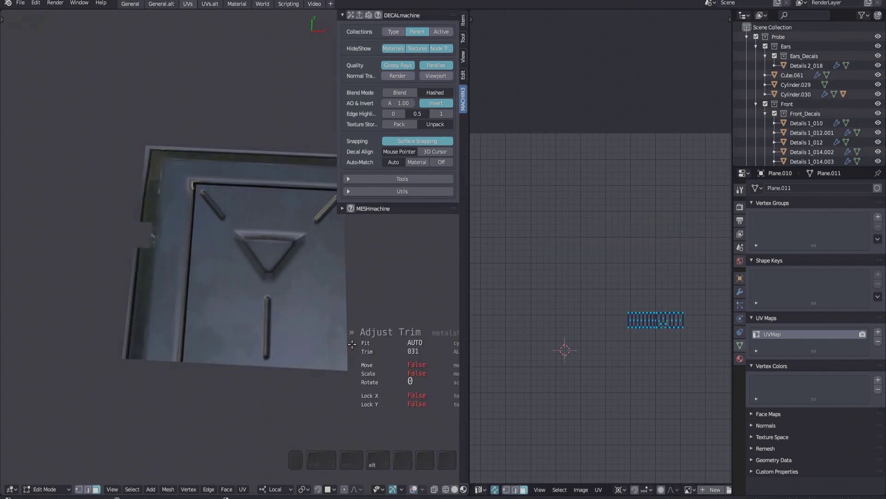
scroll(352, 343, up, 3)
scroll(352, 343, down, 8)
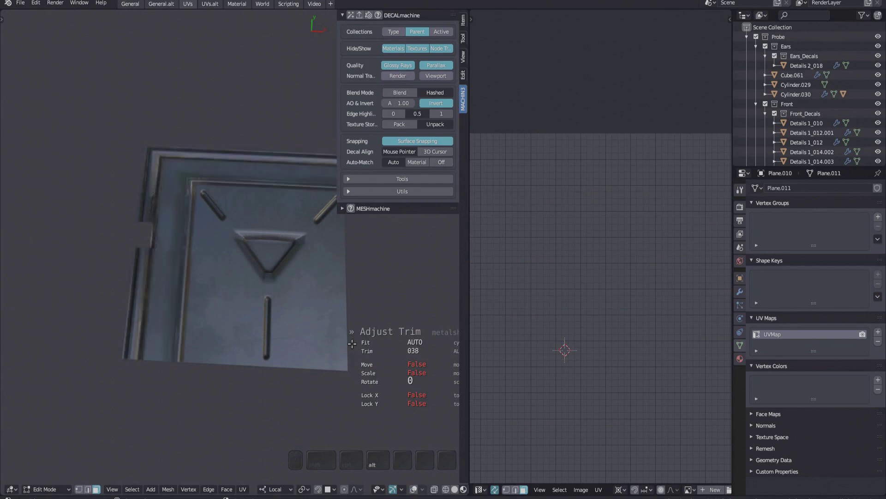
scroll(352, 344, up, 8)
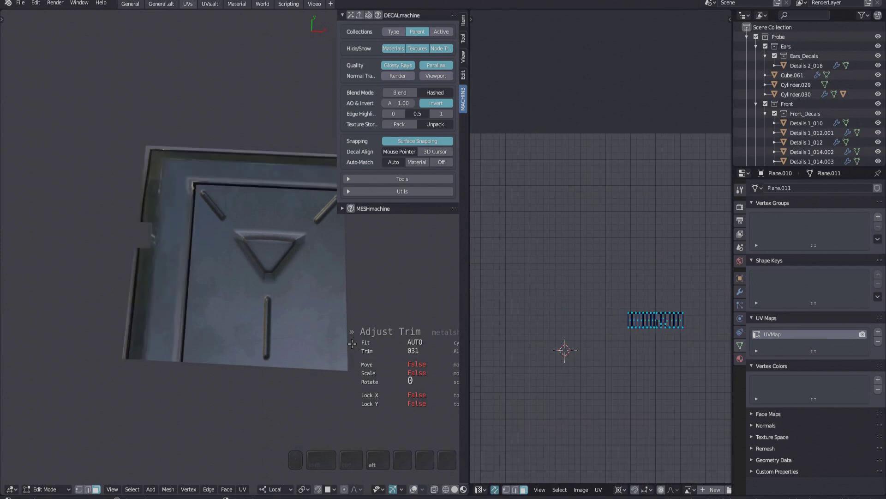
click(352, 344)
Step: Return the plane to Object Mode, switch to the General workspace and bring the spherical probe into view
scroll(351, 344, down, 3)
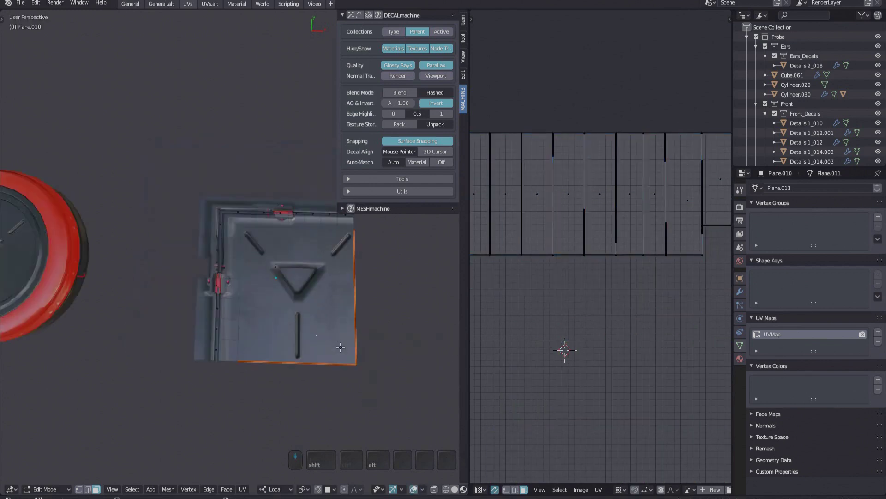
key(Tab)
scroll(342, 326, down, 2)
click(130, 4)
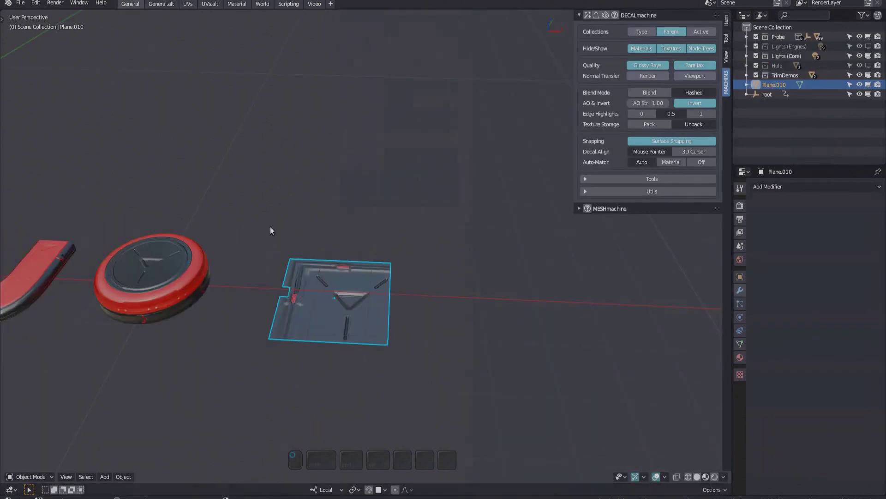
scroll(270, 226, down, 3)
shift+middle_drag(271, 226, 401, 262)
scroll(402, 261, up, 3)
mouse_move(194, 222)
shift+middle_down()
mouse_move(345, 237)
mouse_move(280, 257)
mouse_move(306, 257)
mouse_move(332, 332)
shift+middle_up()
Step: Raise the viewport's Eevee quality preset to Low and then to High with the Shading pie
key(z)
click(484, 217)
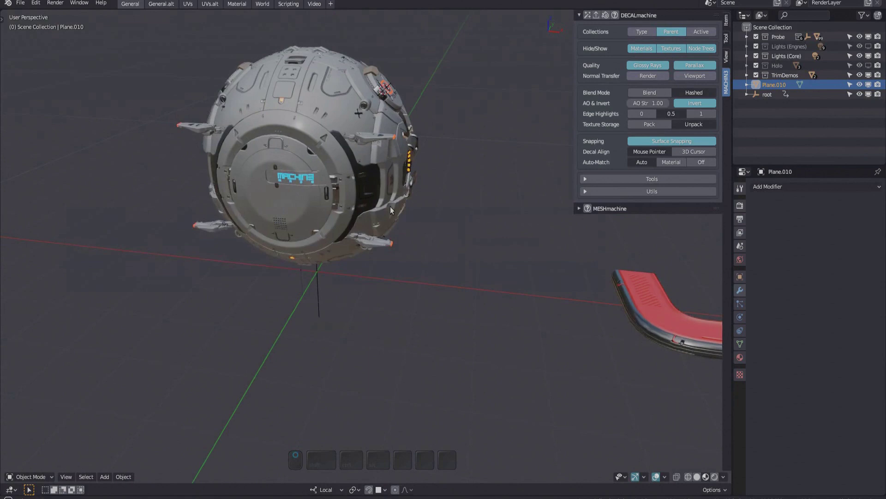
mouse_move(389, 206)
middle_down()
mouse_move(372, 259)
mouse_move(312, 336)
mouse_move(325, 327)
middle_up()
key(Page_Up)
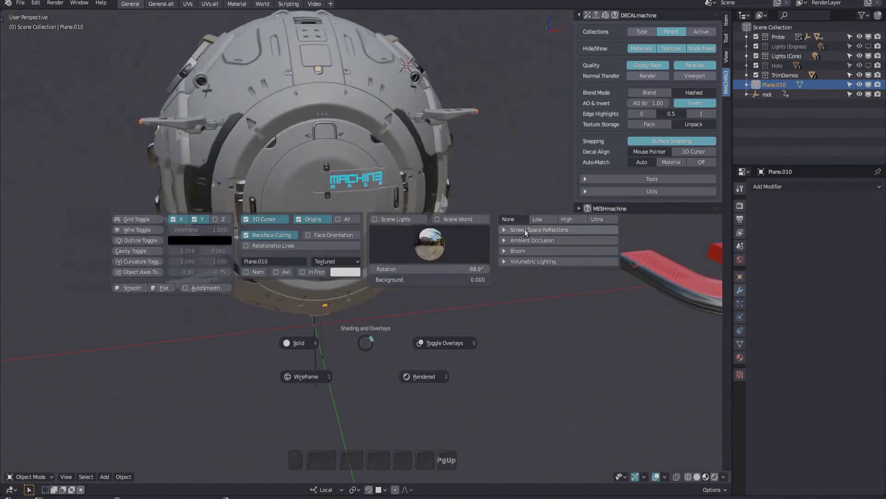
click(540, 218)
key(Page_Up)
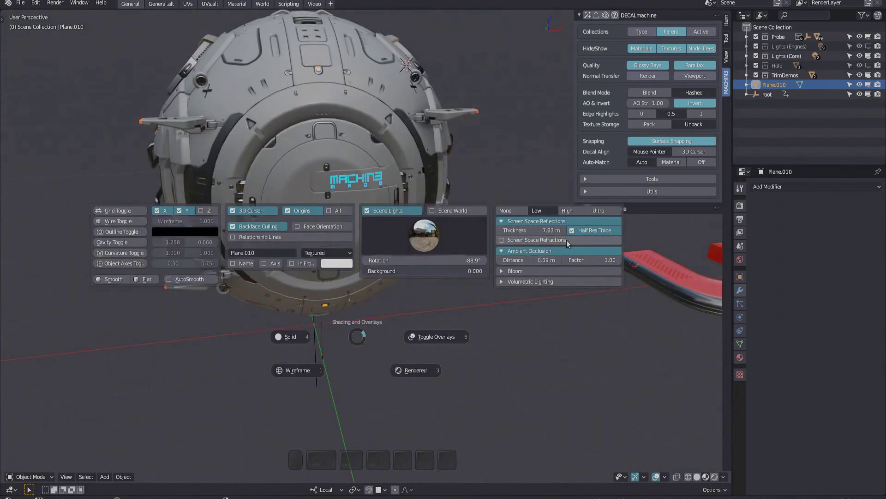
click(568, 211)
key(z)
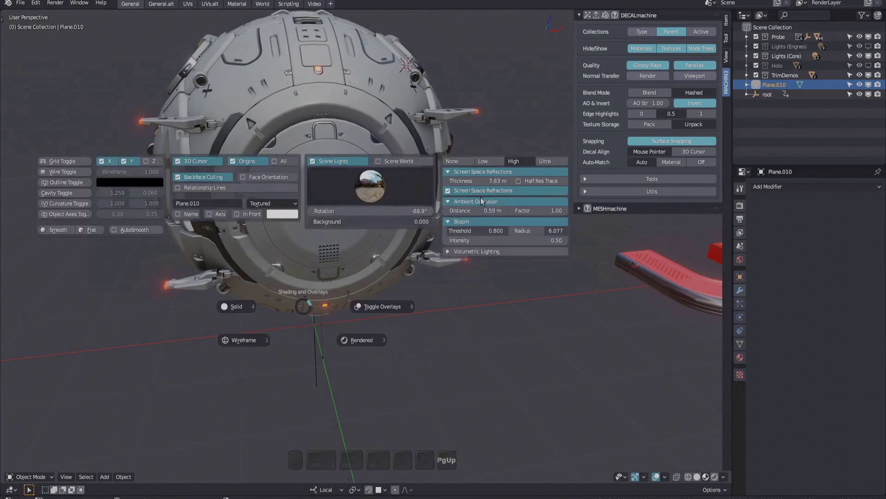
key(Escape)
Step: Focus on the panel with the MACHIN3 lettering and switch the Eevee preset to Low and back to High
mouse_move(360, 108)
middle_down()
mouse_move(264, 172)
mouse_move(337, 318)
middle_up()
click(287, 226)
key(f)
key(Page_Up)
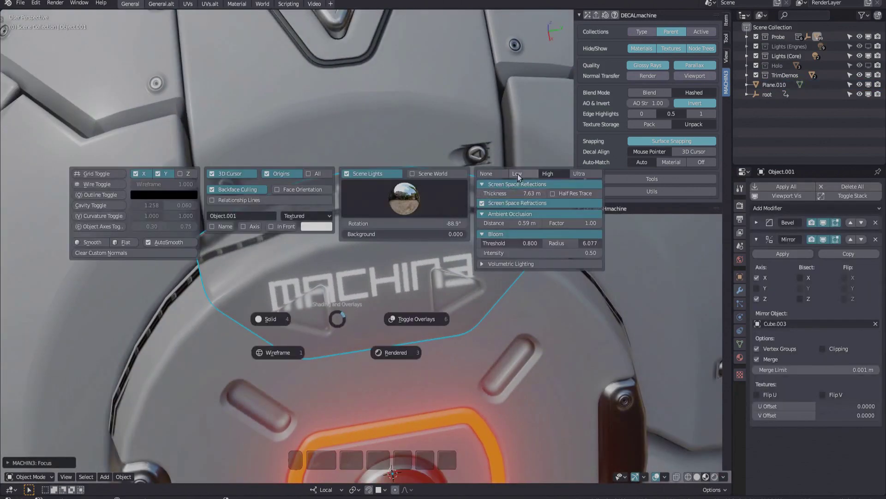
click(517, 174)
key(z)
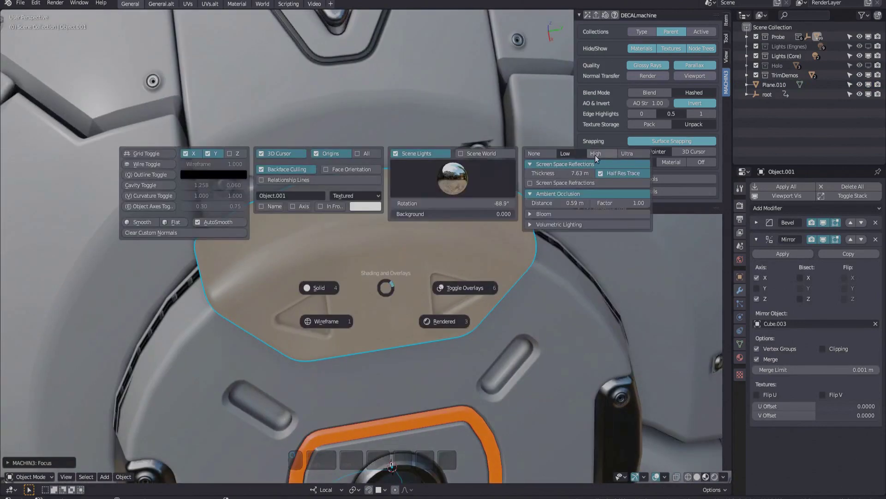
click(596, 158)
scroll(370, 276, down, 1)
Step: Apply the Ultra Eevee preset with volumetric lighting and turn Scene World off for the viewport
mouse_move(369, 276)
middle_down()
mouse_move(384, 235)
mouse_move(409, 241)
middle_up()
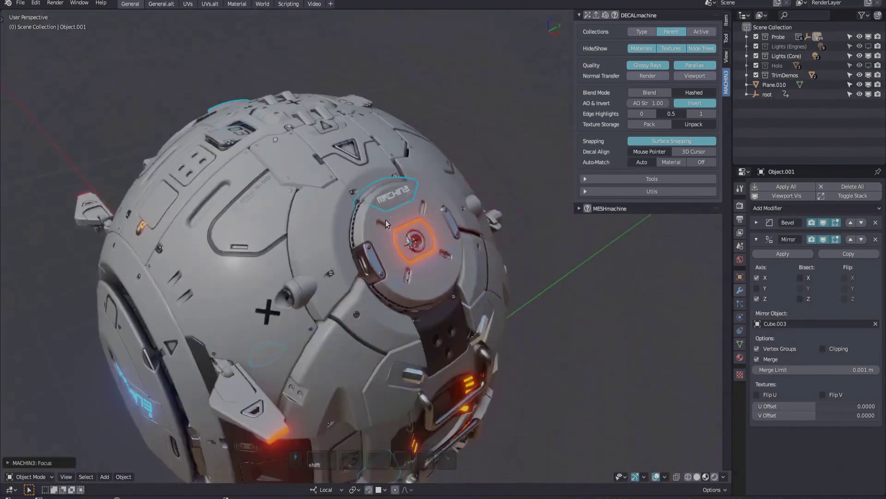
mouse_move(386, 220)
middle_down()
mouse_move(342, 281)
mouse_move(432, 239)
mouse_move(336, 249)
mouse_move(374, 243)
mouse_move(378, 274)
middle_up()
key(z)
click(589, 144)
scroll(314, 273, down, 3)
key(z)
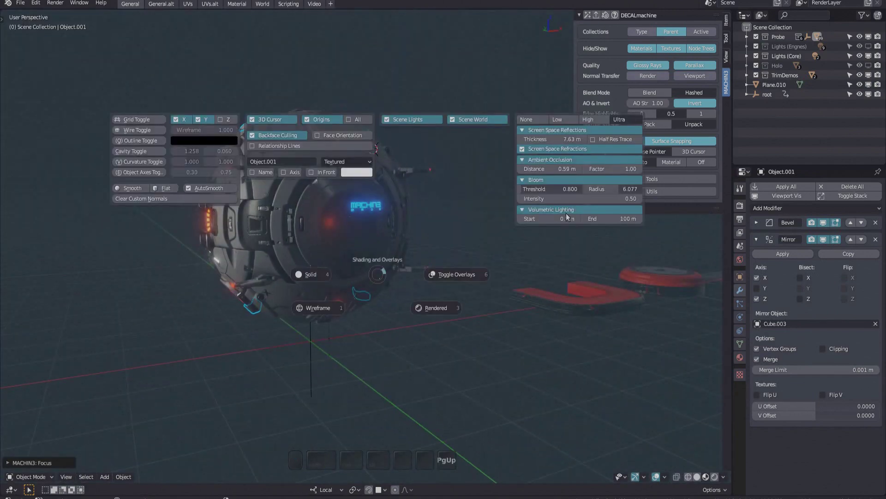
click(462, 120)
mouse_move(342, 223)
middle_down()
mouse_move(445, 265)
mouse_move(481, 317)
middle_up()
Step: Unhide the engine lights collection from the Collections pie
key(shift+c)
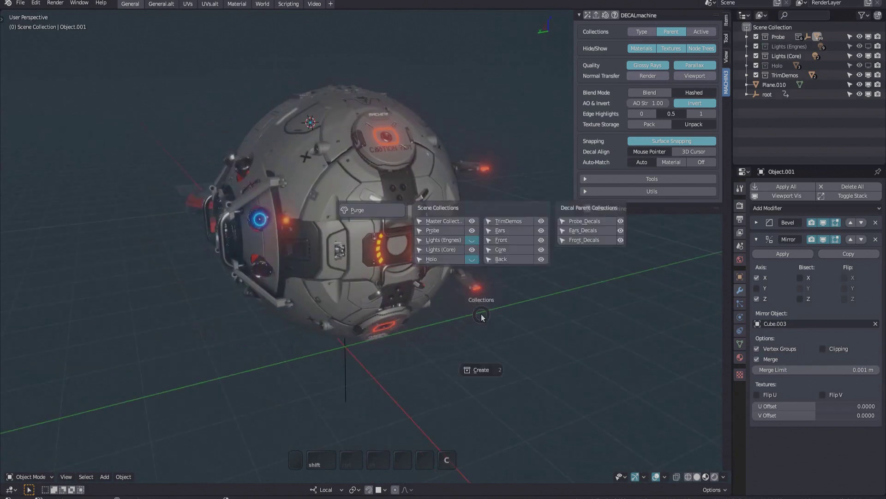
click(469, 241)
middle_drag(469, 241, 410, 340)
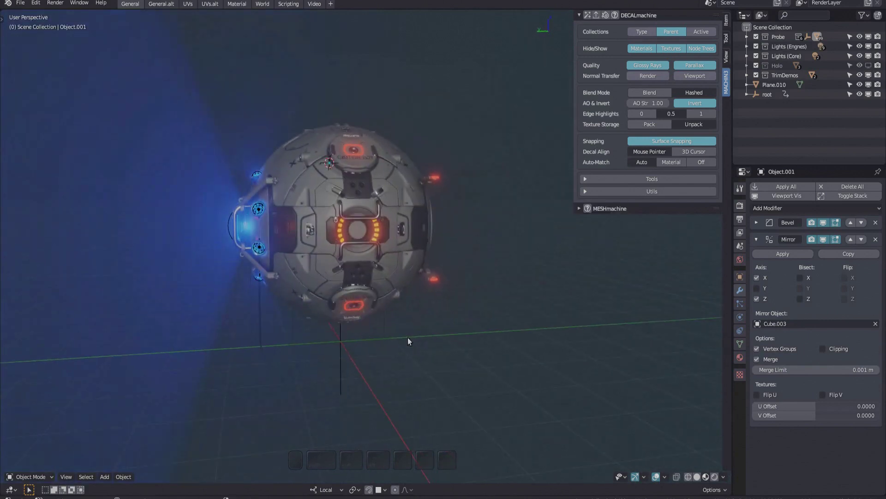
Step: Compare the High and Ultra Eevee presets on the lit probe and finish on Low
key(Page_Up)
click(624, 182)
key(Page_Up)
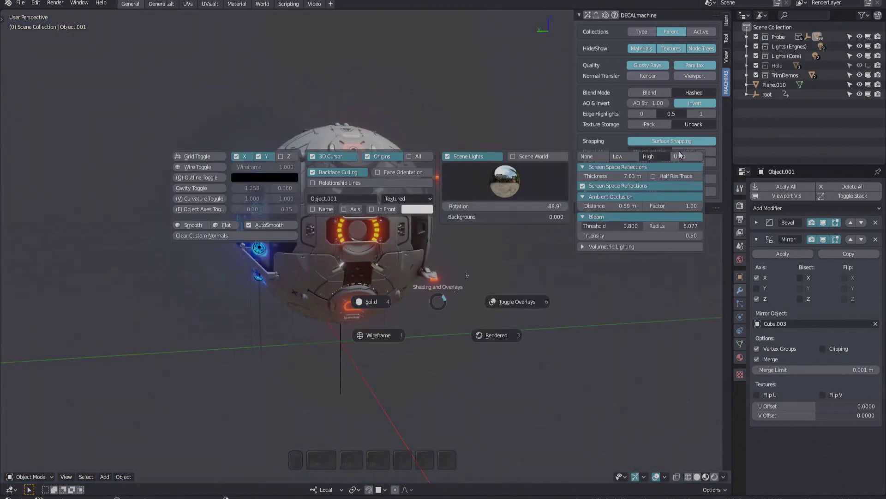
click(681, 155)
mouse_move(437, 268)
middle_down()
mouse_move(442, 309)
mouse_move(428, 266)
mouse_move(320, 253)
mouse_move(429, 264)
mouse_move(437, 276)
mouse_move(392, 279)
mouse_move(420, 303)
mouse_move(425, 223)
middle_up()
key(Page_Up)
click(682, 130)
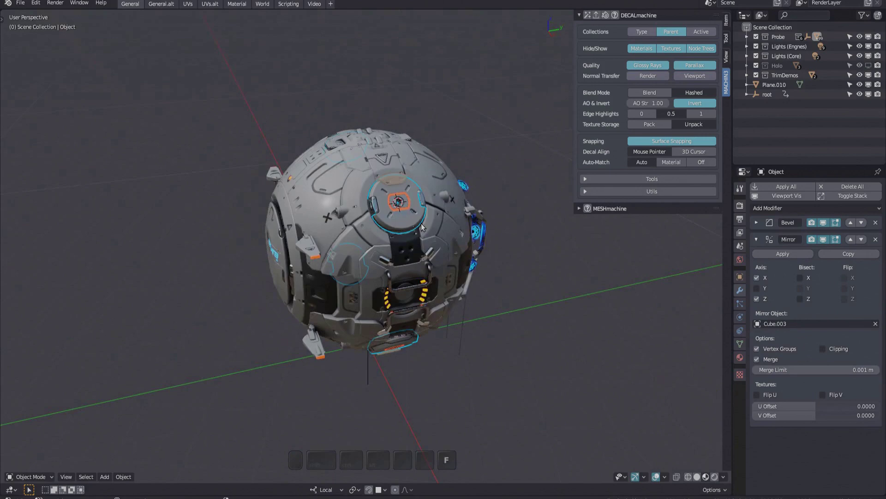
Step: Focus on the probe's round hatch and apply a transform preset with the Transform pie
key(f)
key(shift+space)
click(333, 254)
scroll(405, 284, down, 2)
mouse_move(405, 283)
shift+middle_down()
mouse_move(379, 253)
mouse_move(412, 273)
shift+middle_up()
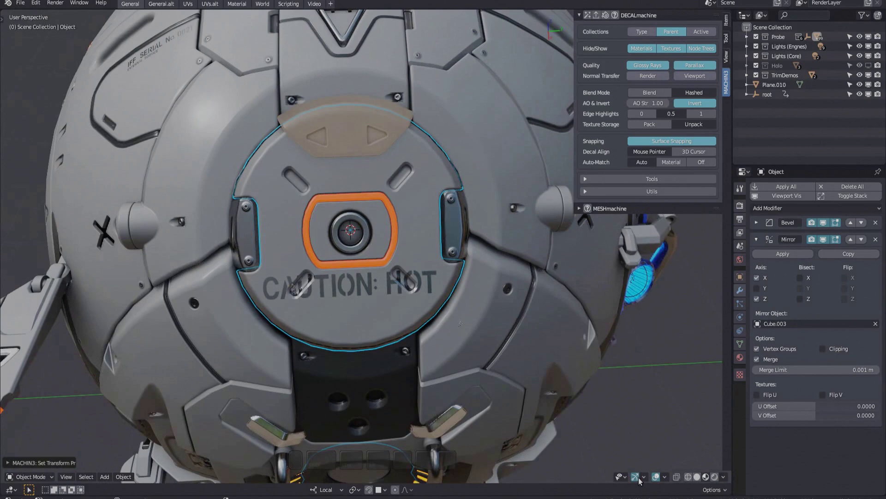
Step: Turn the object Move gizmo on to show it on the hatch and turn it off again
click(644, 477)
click(611, 336)
click(432, 343)
mouse_move(438, 339)
middle_down()
mouse_move(467, 323)
mouse_move(444, 346)
mouse_move(490, 378)
middle_up()
key(ctrl+z)
click(645, 477)
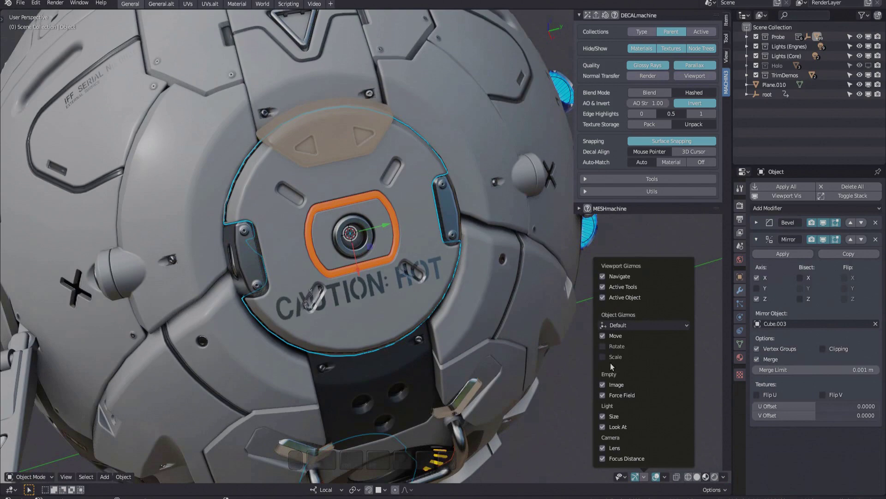
click(604, 336)
middle_drag(462, 335, 444, 345)
Step: Toggle the Object Axes overlay for the hatch from the Shading pie and toggle it again
key(z)
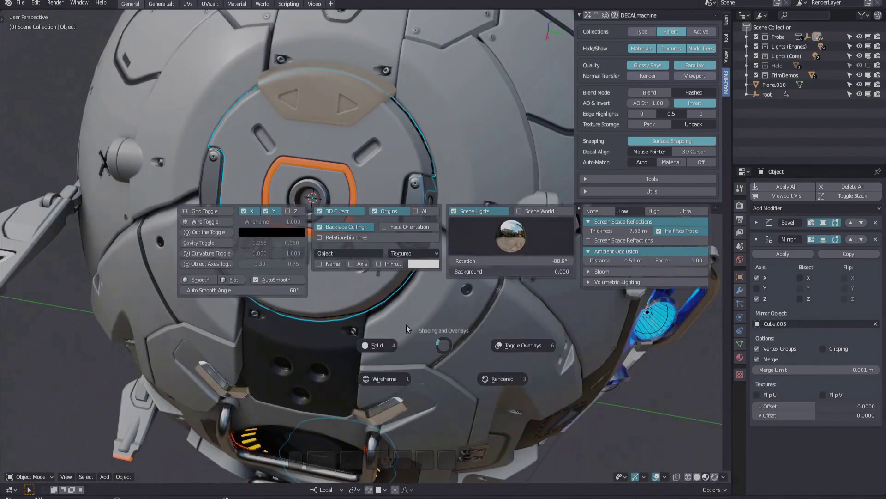
click(216, 264)
mouse_move(370, 323)
middle_down()
mouse_move(386, 317)
mouse_move(379, 247)
mouse_move(484, 295)
mouse_move(517, 275)
mouse_move(538, 320)
mouse_move(426, 276)
mouse_move(519, 288)
middle_up()
key(z)
key(Page_Up)
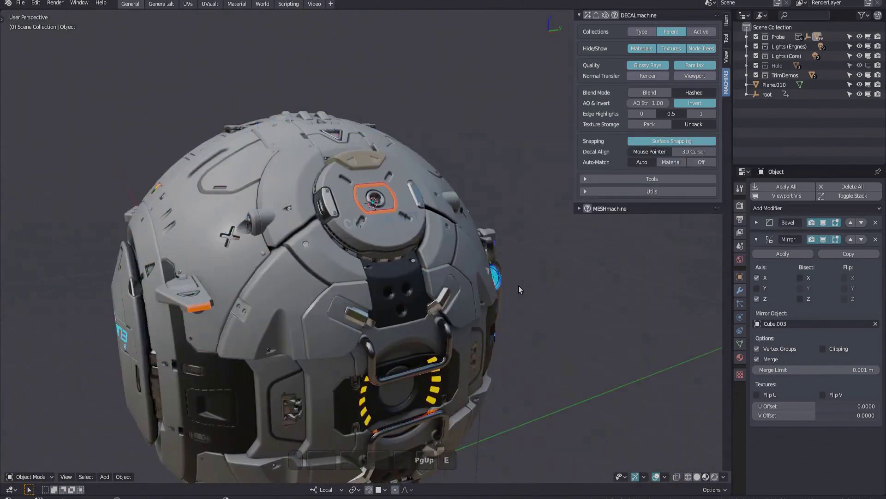
key(e)
middle_drag(454, 259, 483, 284)
mouse_move(258, 296)
middle_down()
mouse_move(467, 265)
mouse_move(406, 177)
mouse_move(472, 290)
mouse_move(503, 291)
mouse_move(480, 316)
mouse_move(429, 293)
mouse_move(430, 301)
mouse_move(506, 297)
middle_up()
Step: Try moving the hatch along its local Y axis and then along its local X axis
key(f)
scroll(424, 183, down, 2)
key(g)
key(y)
right_click(451, 309)
key(g)
key(x)
right_click(409, 329)
Step: Duplicate the red U-shaped trim object and trackball-rotate the copy to an arbitrary angle beside the original
scroll(411, 320, down, 1)
scroll(408, 290, down, 3)
key(a)
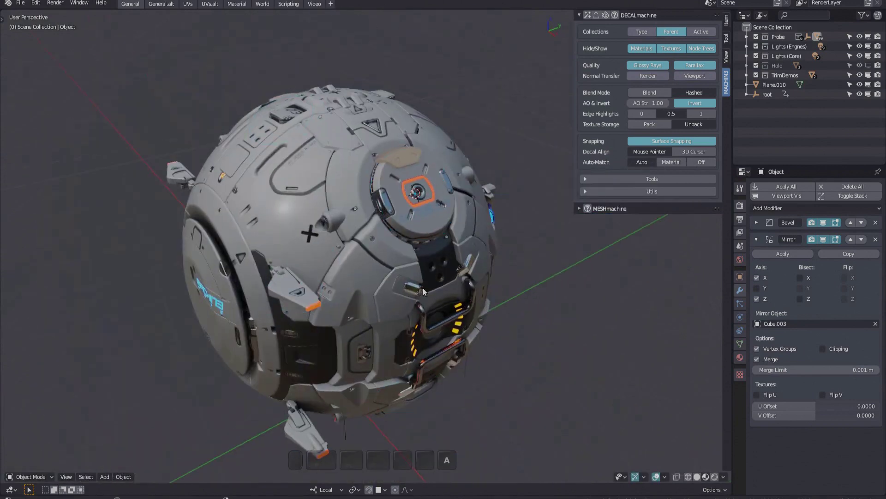
click(250, 341)
key(shift+d)
key(r)
key(r)
click(332, 264)
key(alt+a)
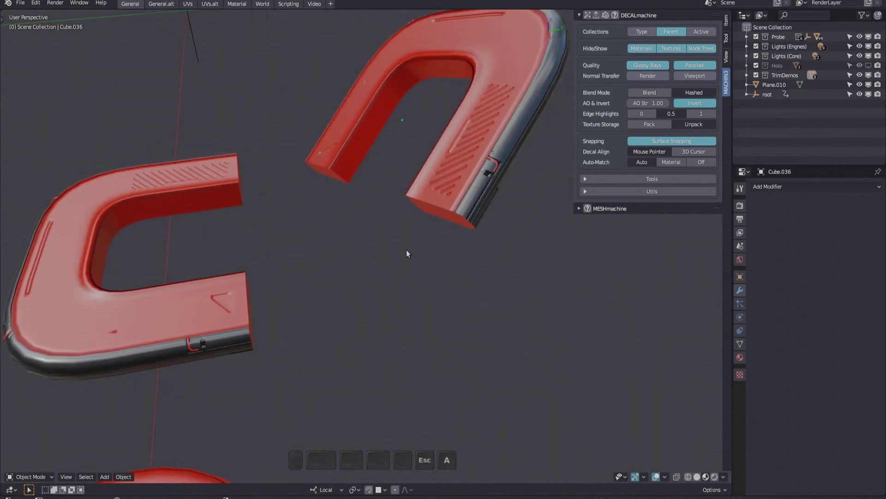
key(Tab)
key(alt+a)
key(Escape)
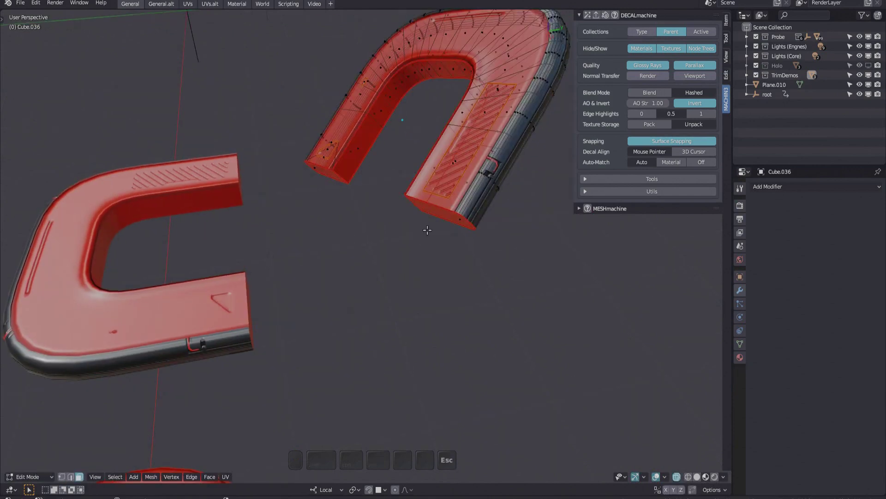
key(Tab)
Step: Add the original U-shaped object to the selection and open both objects in Edit Mode with edge selection
shift+click(244, 288)
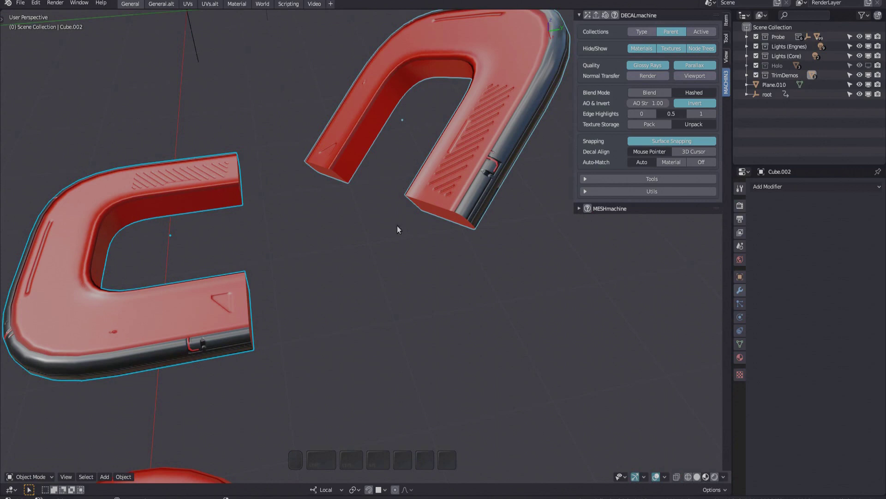
key(Tab)
click(374, 245)
shift+middle_drag(380, 266, 384, 275)
key(Tab)
click(407, 283)
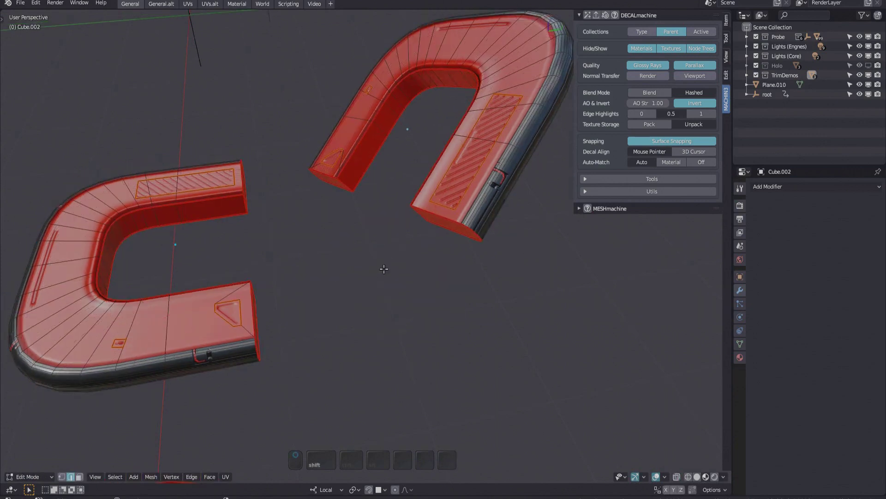
Step: Align one U-shaped object to the other by their selected edges using Align Object to Edge
key(alt+a)
click(387, 323)
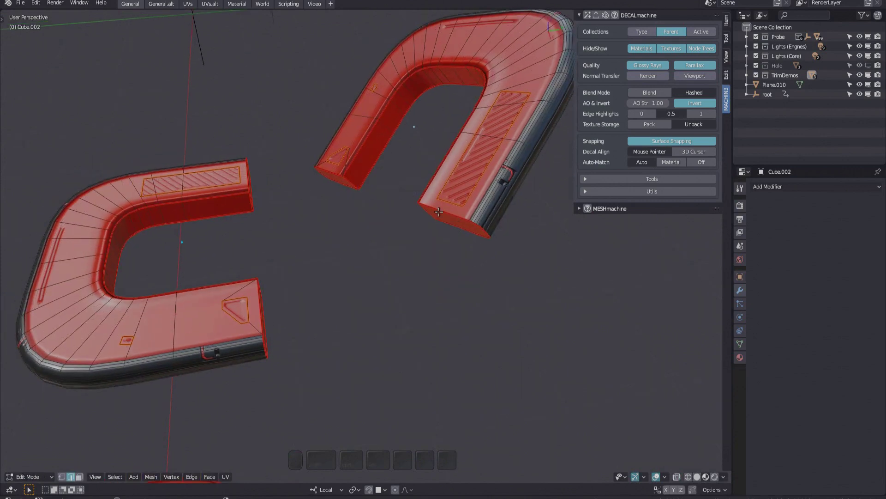
scroll(256, 310, up, 3)
scroll(323, 283, down, 3)
key(shift+alt+a)
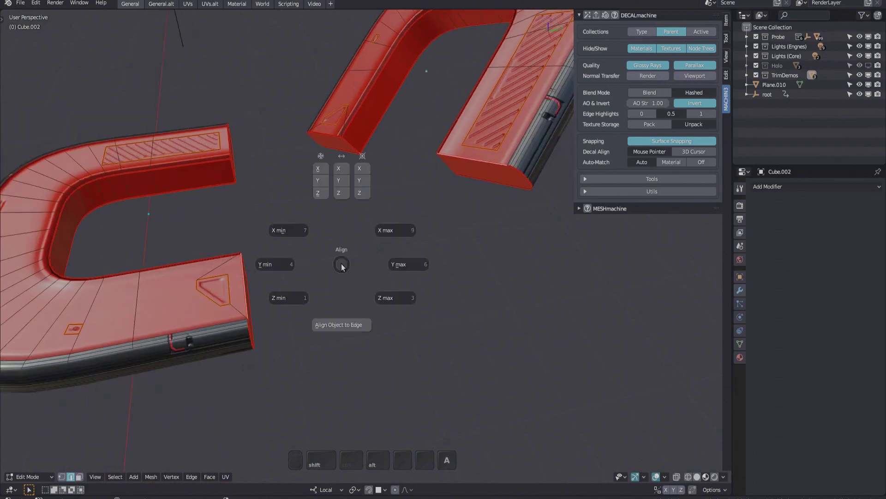
click(348, 325)
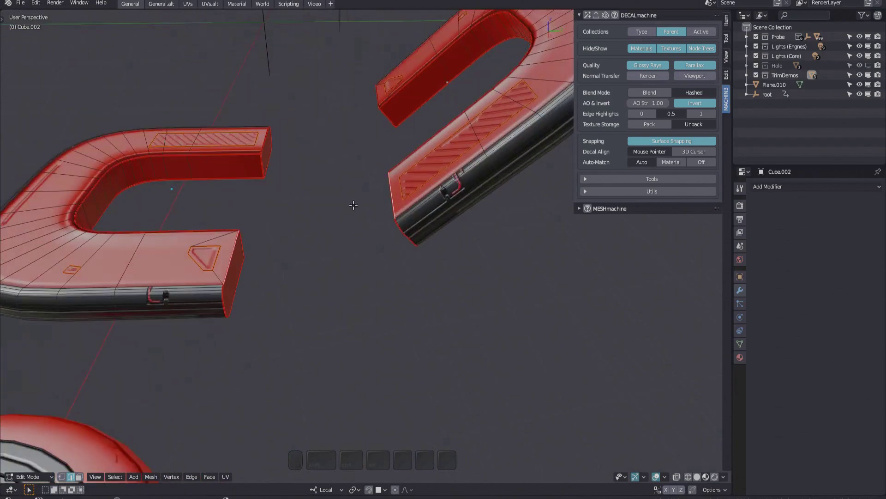
Step: Select the long inner edge of the original's arm and run Align Object to Edge to make the arms parallel
middle_drag(354, 205, 416, 172)
shift+click(191, 235)
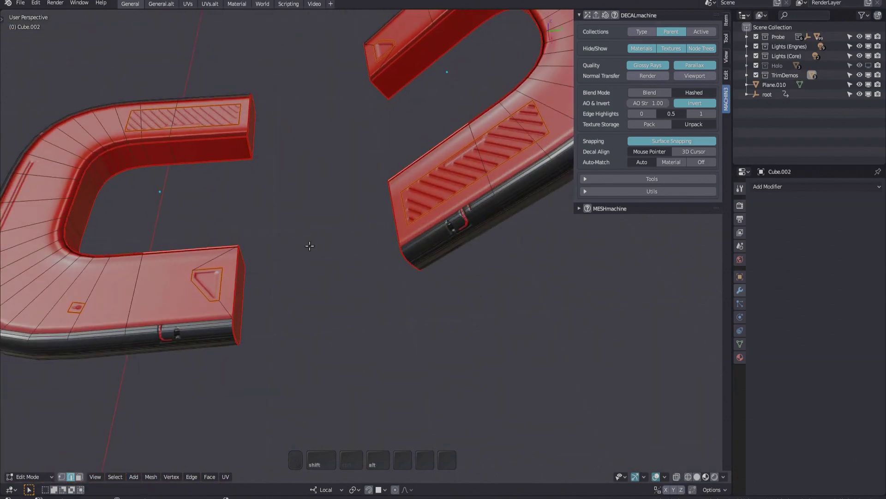
key(alt+a)
click(314, 299)
middle_drag(317, 303, 359, 264)
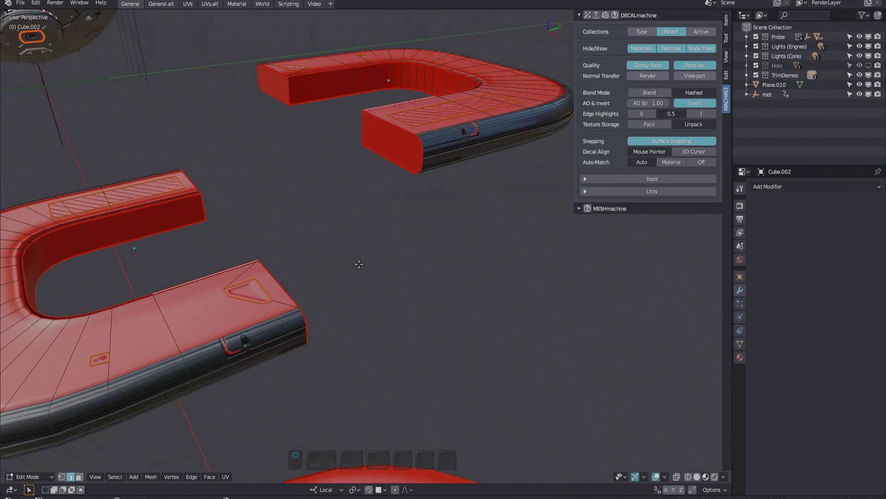
Step: Align and snap the copy's end edge onto the original's end edge using Align Object to Edge
middle_drag(359, 264, 399, 149)
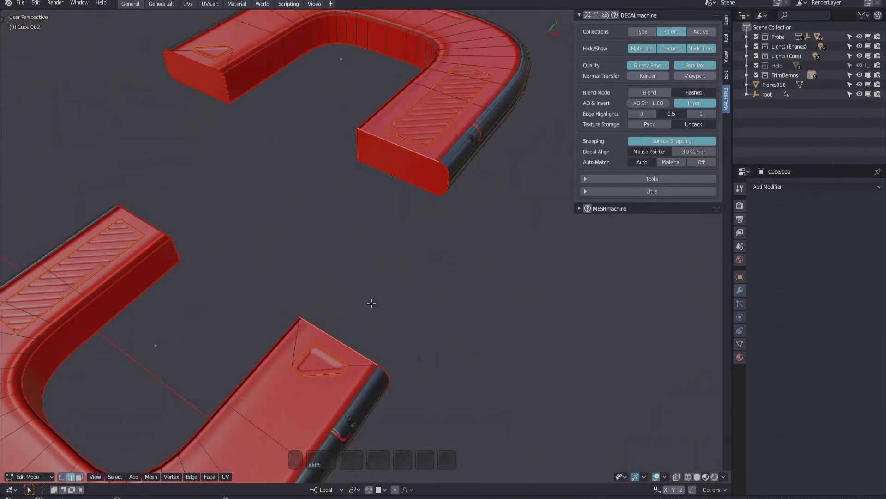
middle_drag(371, 304, 328, 288)
key(alt+a)
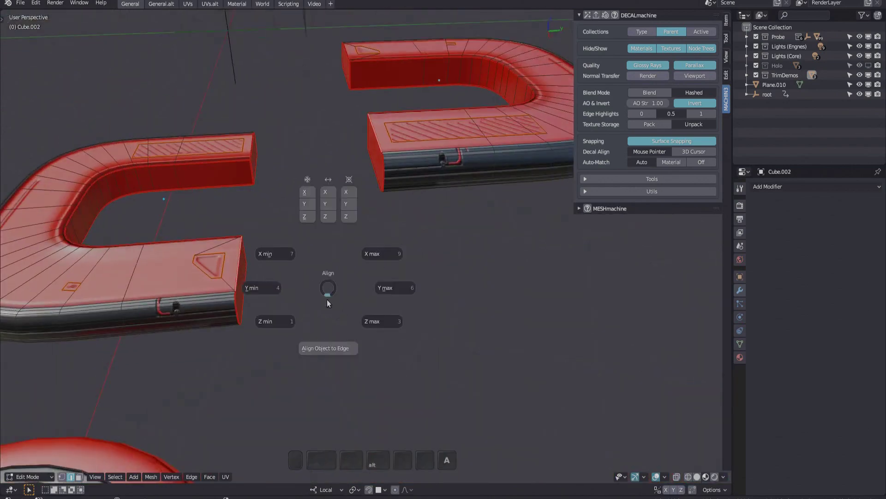
alt+click(325, 350)
middle_drag(245, 282, 233, 319)
scroll(241, 305, up, 6)
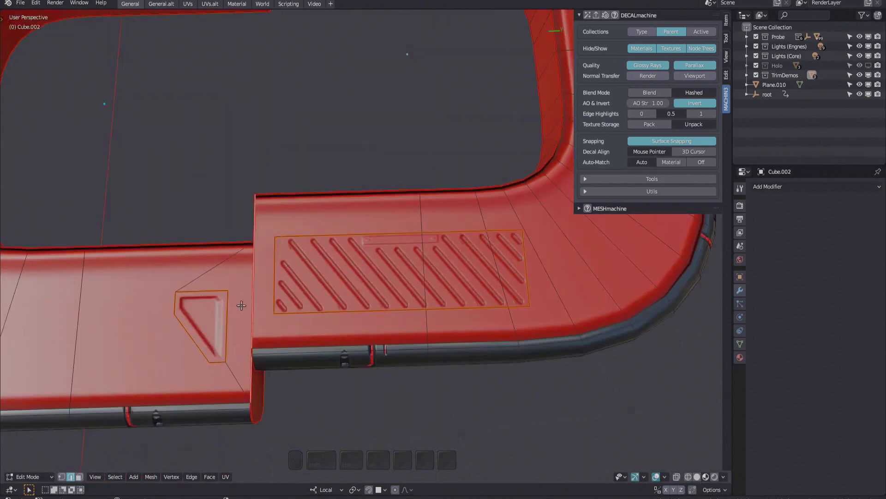
Step: Leave Edit Mode and move the U-shaped copy away from the original
key(Tab)
click(260, 231)
scroll(266, 250, down, 2)
click(322, 272)
key(g)
click(455, 266)
Step: Select both U-shaped objects again and reopen them together in Edit Mode
middle_drag(324, 319, 390, 230)
key(Tab)
key(Tab)
shift+click(242, 310)
key(Tab)
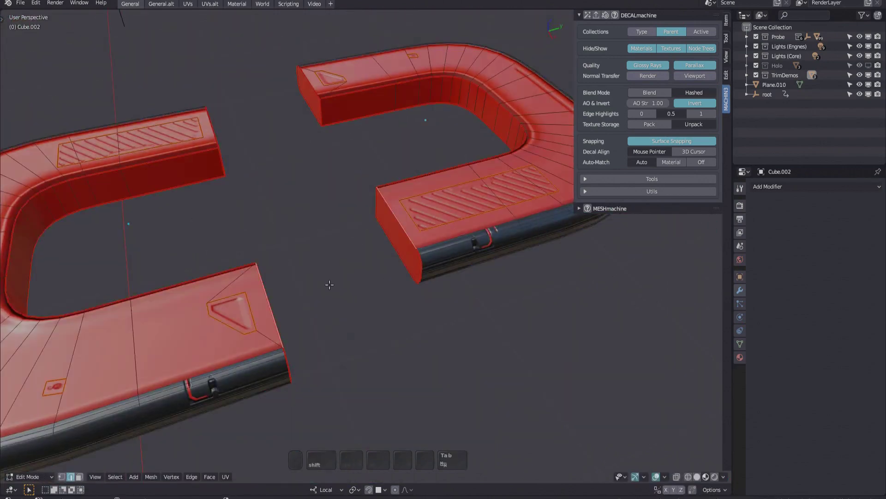
Step: Select the facing end edges of both U-shaped objects, snap them together with Align Object to Edge, and leave Edit Mode
middle_drag(248, 306, 264, 325)
click(277, 327)
shift+click(382, 234)
middle_drag(323, 299, 311, 288)
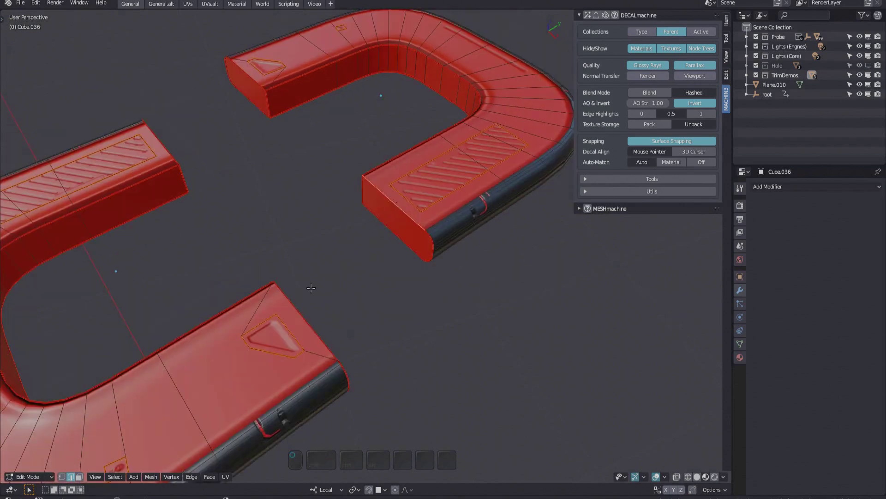
key(alt+a)
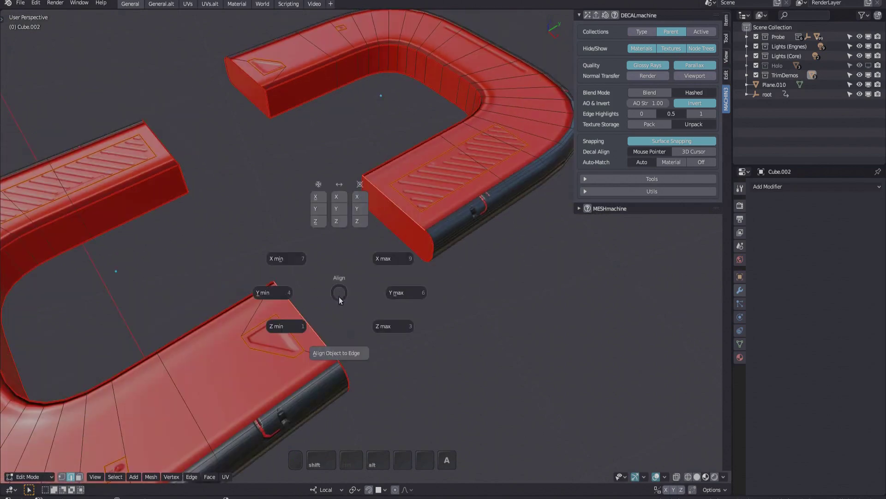
ctrl+click(343, 355)
middle_drag(343, 355, 418, 344)
key(Tab)
Step: Reopen the joined ring's front U-shaped part in Edit Mode, select an edge running across its curved corner, and focus on it
scroll(309, 337, down, 1)
key(a)
scroll(473, 255, up, 3)
click(396, 334)
shift+middle_drag(417, 344, 381, 285)
key(Tab)
click(346, 336)
key(f)
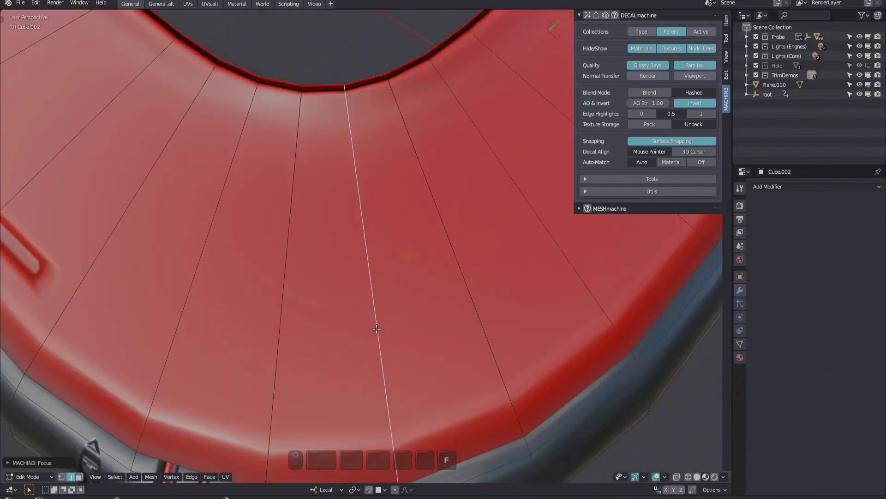
Step: Place the 3D cursor on the selected corner edge using Blender's standard Cursor to Selected snap
scroll(375, 329, down, 3)
middle_drag(376, 329, 325, 287)
key(shift+s)
click(327, 301)
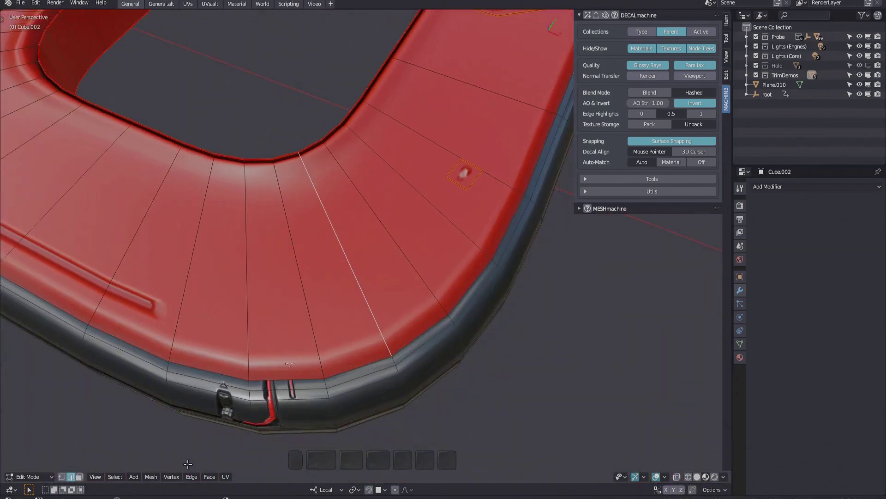
click(151, 477)
mouse_move(173, 445)
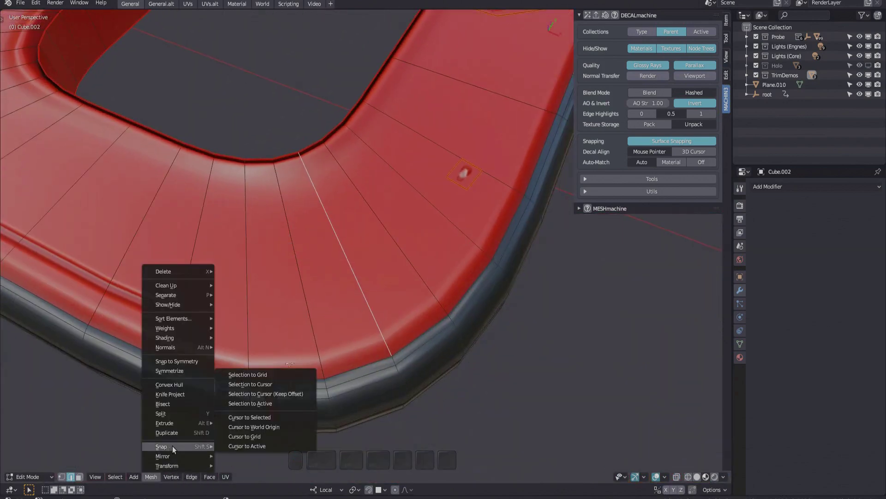
click(243, 418)
Step: Align the 3D cursor to the selected corner edge using to Selected from the Cursor and Origin pie
scroll(315, 286, up, 4)
middle_drag(316, 282, 295, 272)
scroll(304, 272, down, 2)
shift+middle_drag(348, 293, 335, 305)
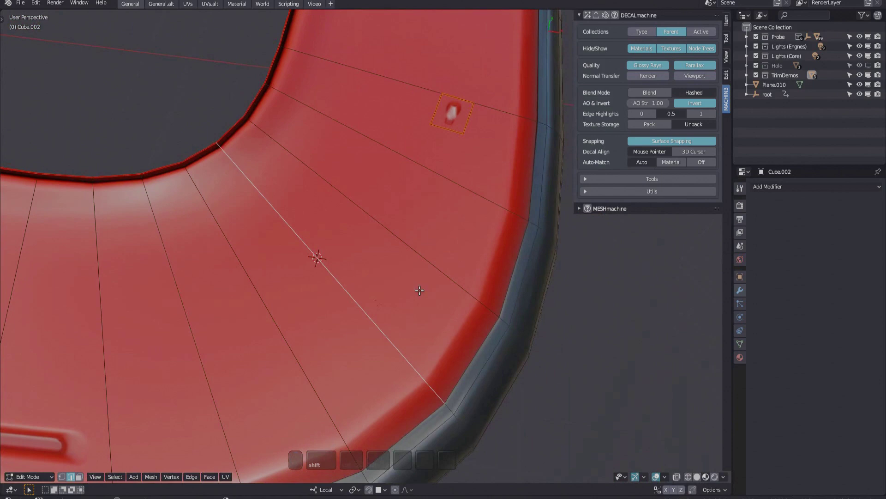
key(shift+s)
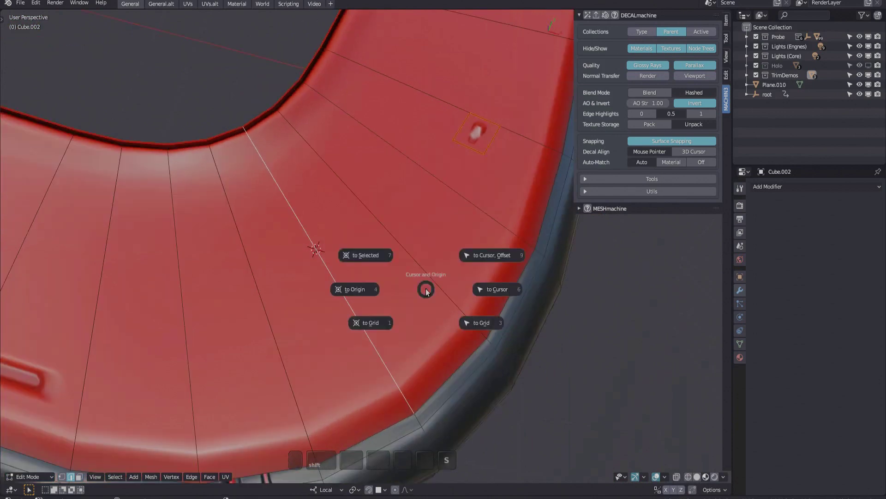
click(368, 260)
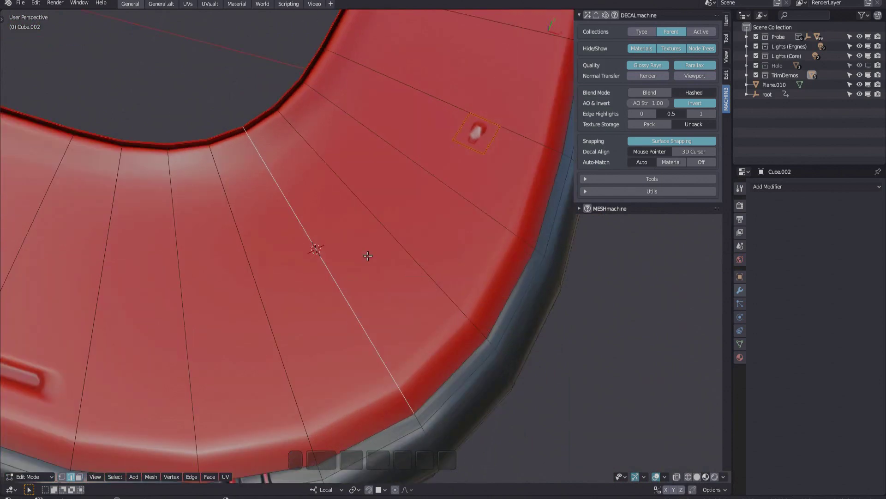
scroll(367, 257, up, 3)
middle_drag(366, 257, 273, 238)
scroll(273, 237, down, 3)
Step: Select a vertex on the dark outer rim, set the 3D cursor to it with to Selected, and leave Edit Mode
key(Tab)
click(210, 237)
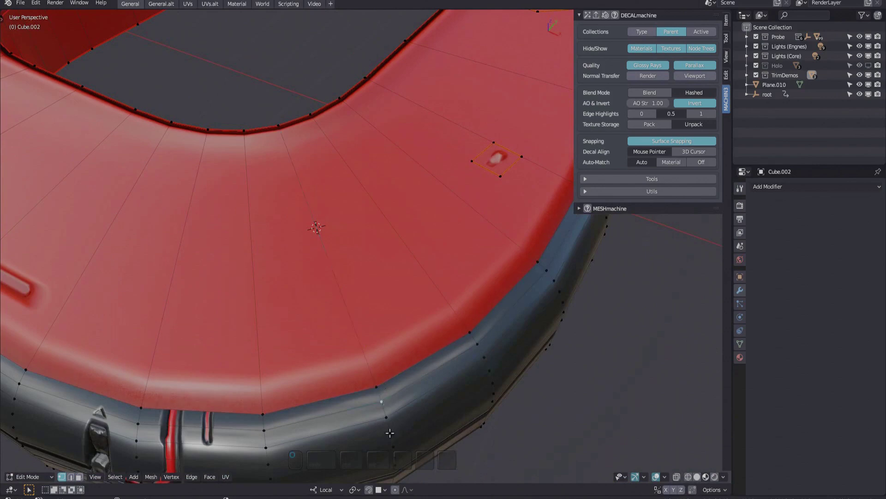
middle_drag(406, 405, 295, 313)
key(shift+s)
click(235, 282)
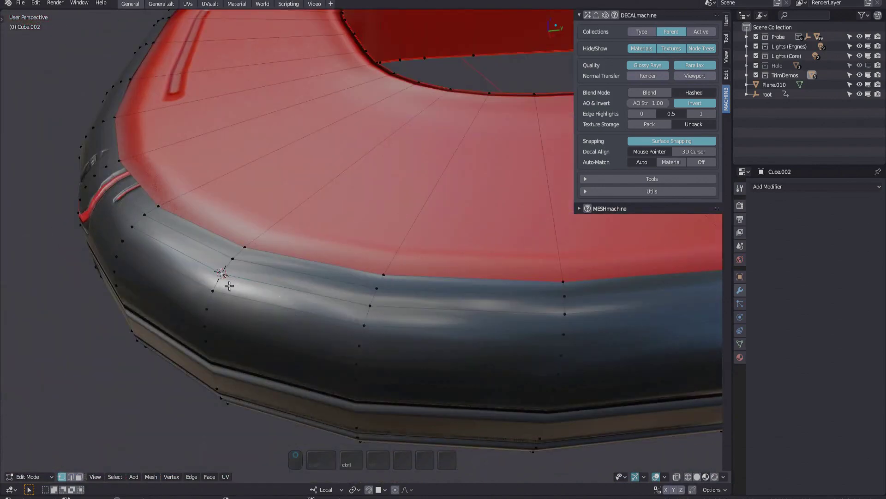
middle_drag(229, 286, 378, 274)
key(Tab)
click(352, 265)
scroll(353, 264, down, 3)
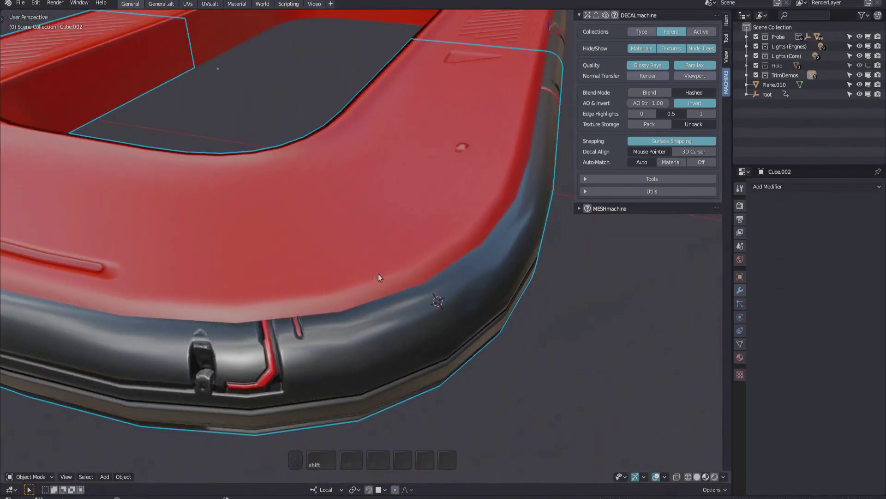
Step: Duplicate an edge of the curved corner in Edit Mode, place the copy over the ring's opening, and rotate it with trackball rotation
scroll(378, 274, down, 1)
key(Tab)
key(Tab)
click(376, 292)
click(375, 243)
key(shift+d)
click(337, 111)
key(r)
key(r)
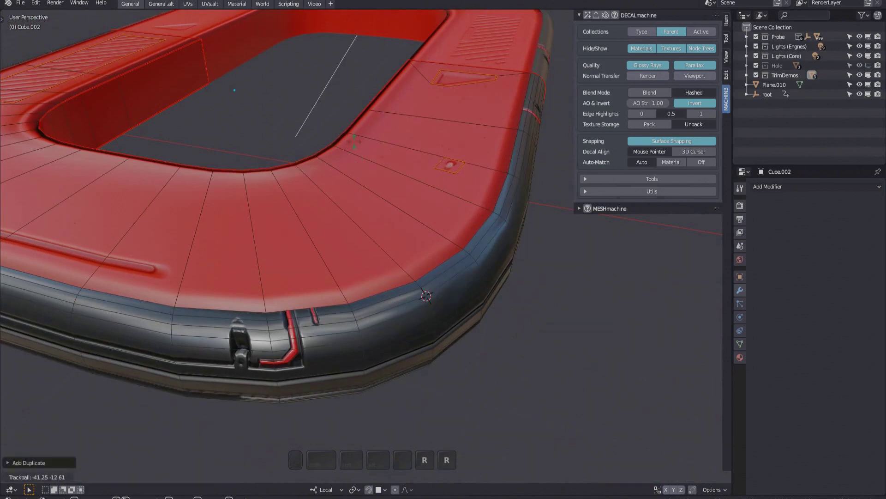
click(354, 142)
Step: Set the 3D cursor to the rotated duplicate edge and try moving the edge along the Y axis
middle_drag(354, 142, 319, 212)
key(1)
key(2)
key(shift+s)
click(313, 165)
key(g)
key(y)
key(Escape)
Step: Leave Edit Mode, deselect everything, and bring the spherical probe into view
scroll(398, 305, down, 2)
key(Tab)
key(Tab)
click(369, 244)
key(Tab)
scroll(319, 212, down, 5)
shift+middle_drag(259, 235, 466, 245)
key(Right)
mouse_move(301, 255)
shift+middle_down()
mouse_move(486, 290)
mouse_move(300, 265)
shift+middle_up()
scroll(486, 290, down, 2)
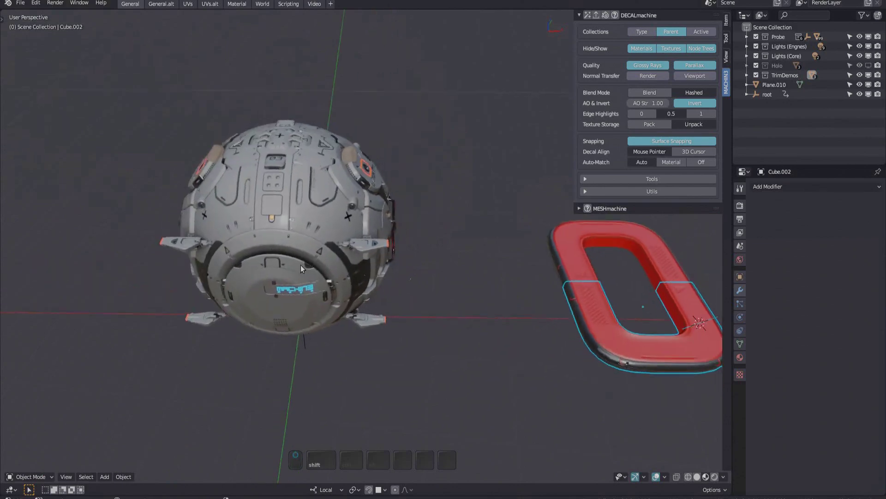
scroll(301, 258, up, 2)
mouse_move(309, 208)
shift+middle_down()
mouse_move(378, 246)
mouse_move(376, 231)
shift+middle_up()
key(a)
middle_drag(261, 121, 221, 99)
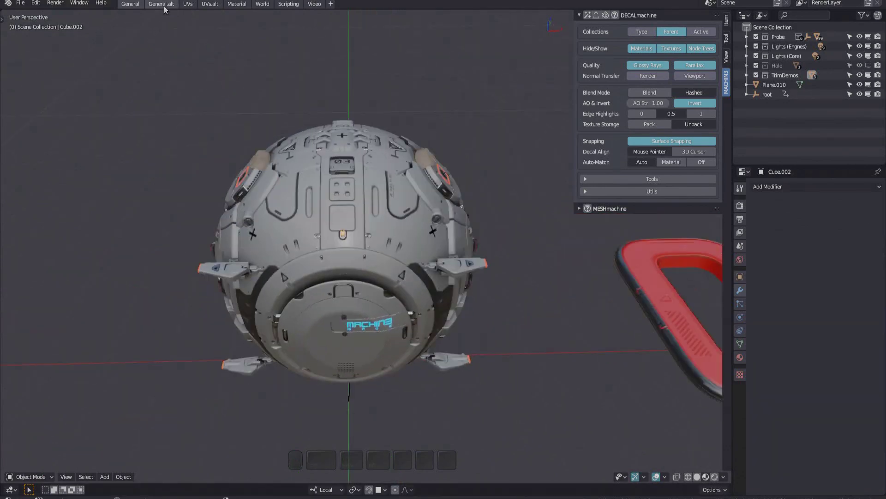
Step: Look through the General.alt, UVs, UVs.alt, Material, World and Scripting workspaces, and return to General
click(165, 5)
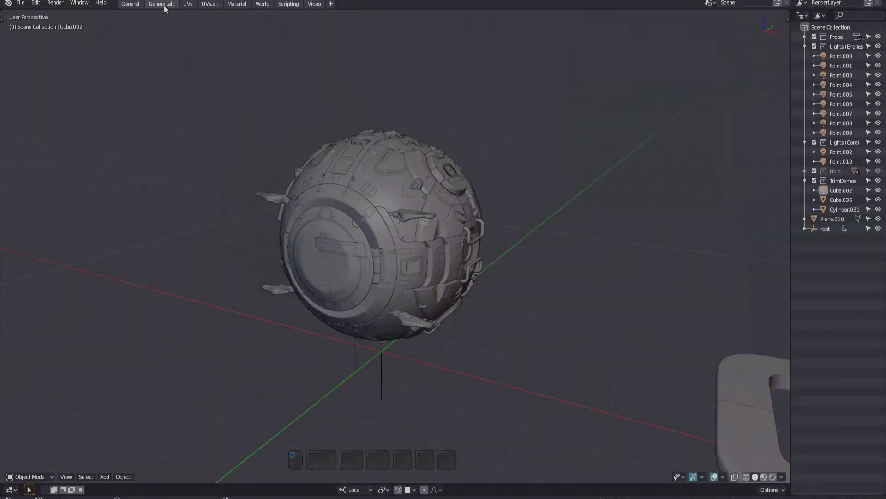
click(188, 4)
click(210, 5)
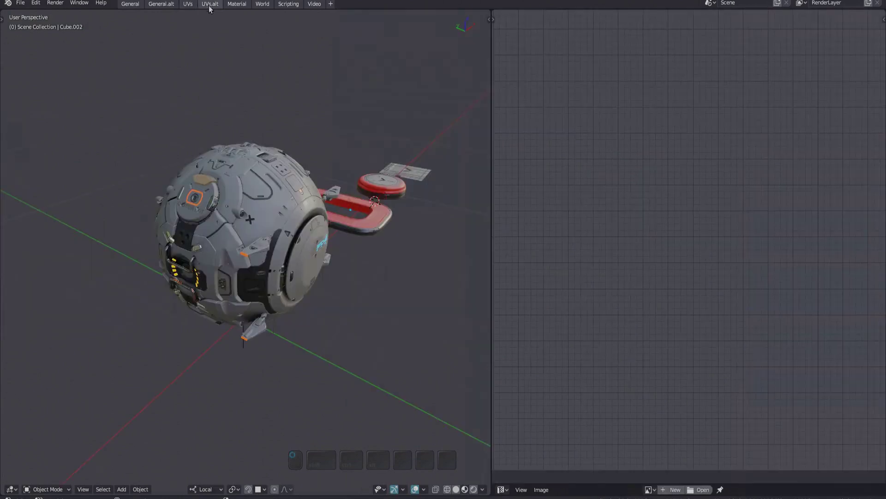
click(237, 4)
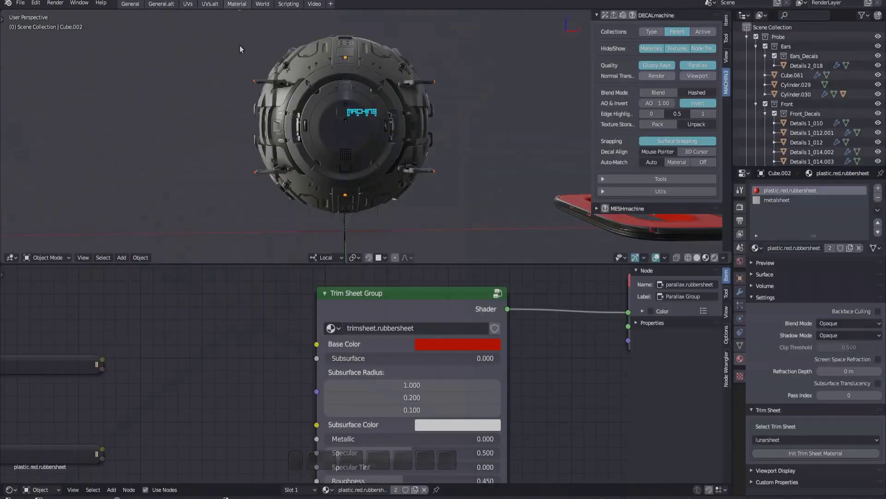
click(263, 4)
click(289, 5)
click(130, 5)
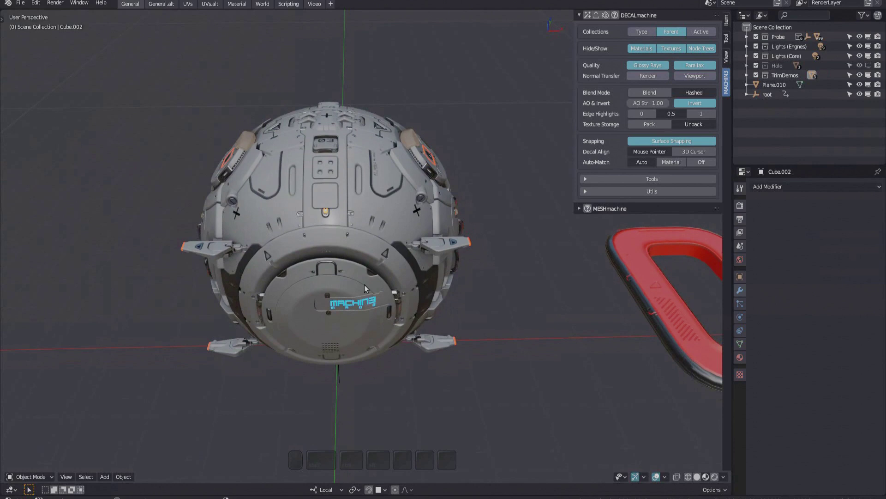
Step: Use the Workspaces pie to visit UVs, Material and World, and return through its MACHIN3 entry
key(alt+q)
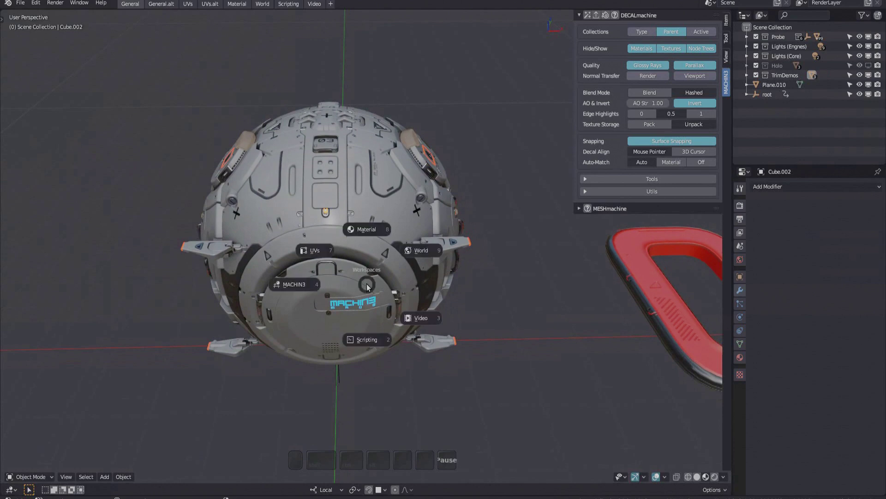
click(319, 254)
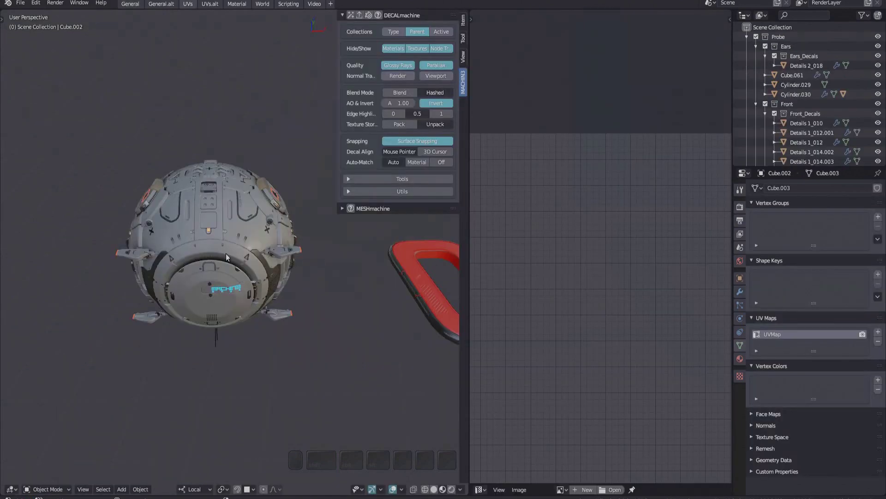
key(alt+q)
click(242, 225)
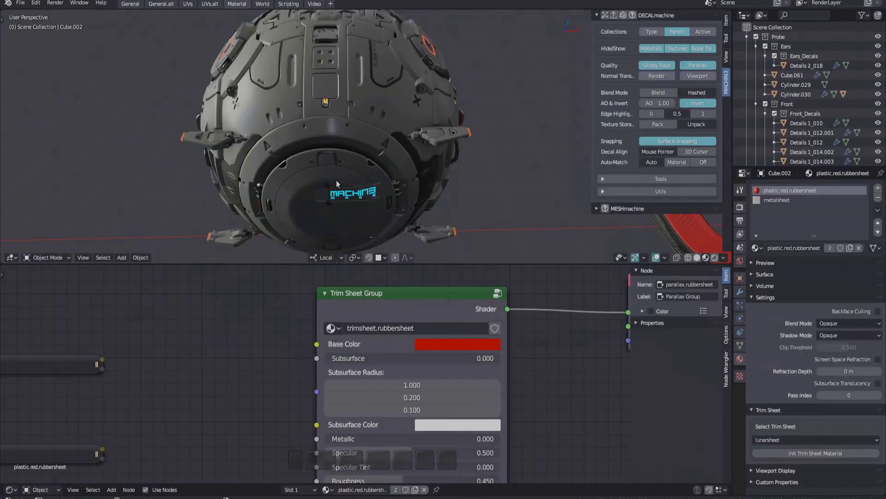
key(alt+q)
click(372, 142)
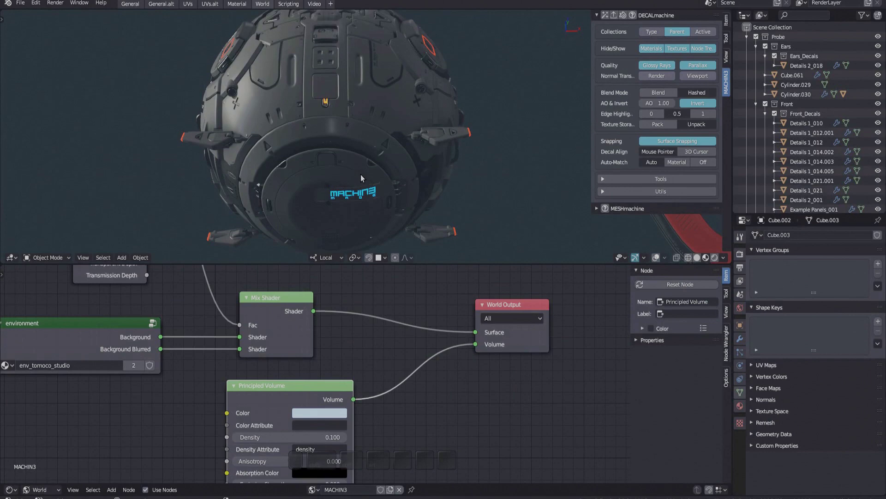
key(alt+q)
click(297, 182)
Step: Turn the view to the probe's engine side and compare it across UVs, Material, World and MACHIN3 from the Workspaces pie
middle_drag(254, 207, 436, 185)
scroll(400, 269, up, 1)
key(Pause)
click(349, 245)
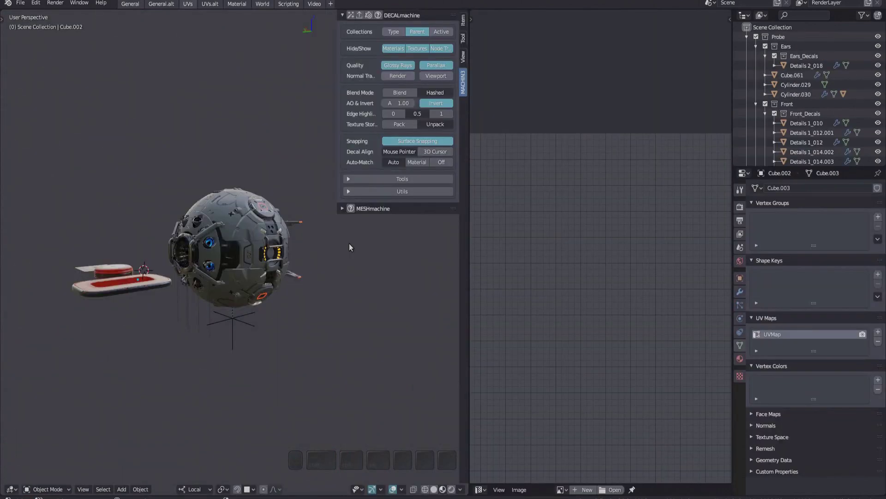
key(alt+q)
click(306, 215)
key(alt+q)
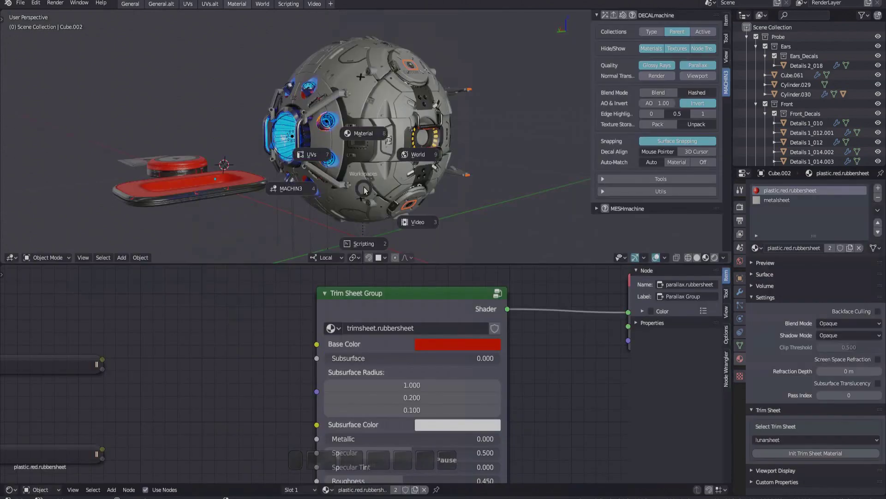
click(412, 160)
key(Pause)
click(315, 196)
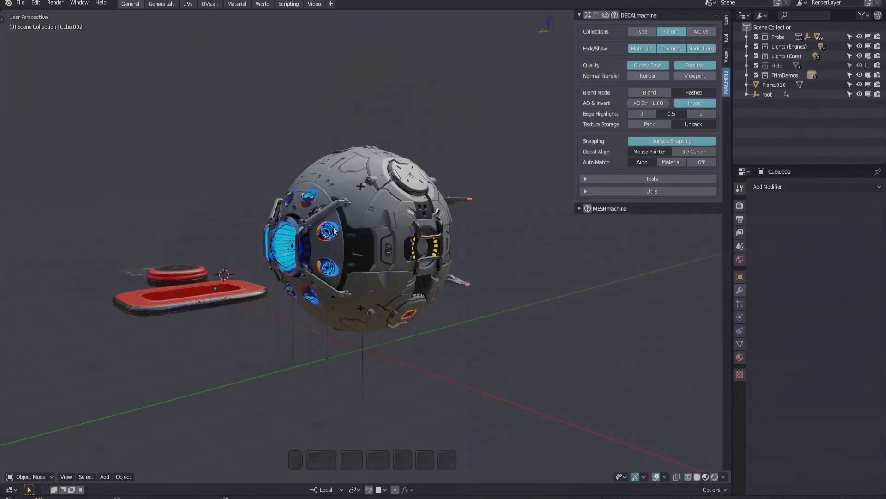
Step: Bring the probe's front into view, compare the General.alt, UVs.alt and UVs workspaces, and return to General
middle_drag(442, 229, 317, 252)
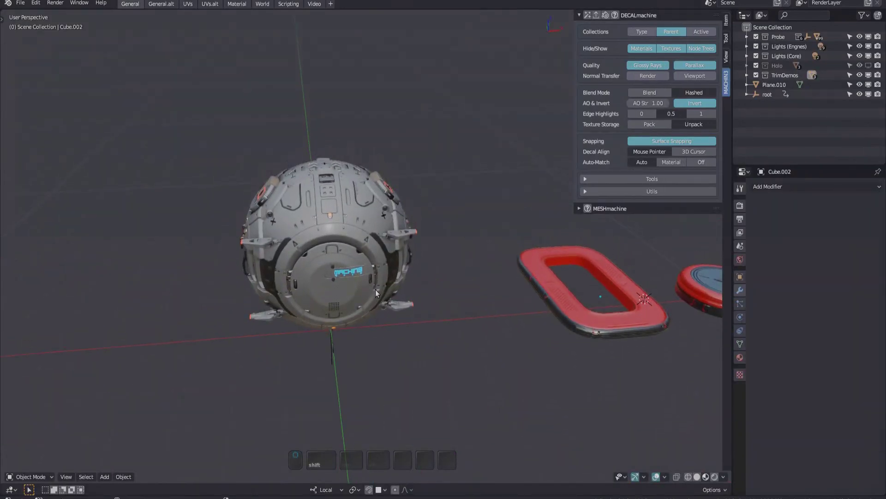
click(163, 5)
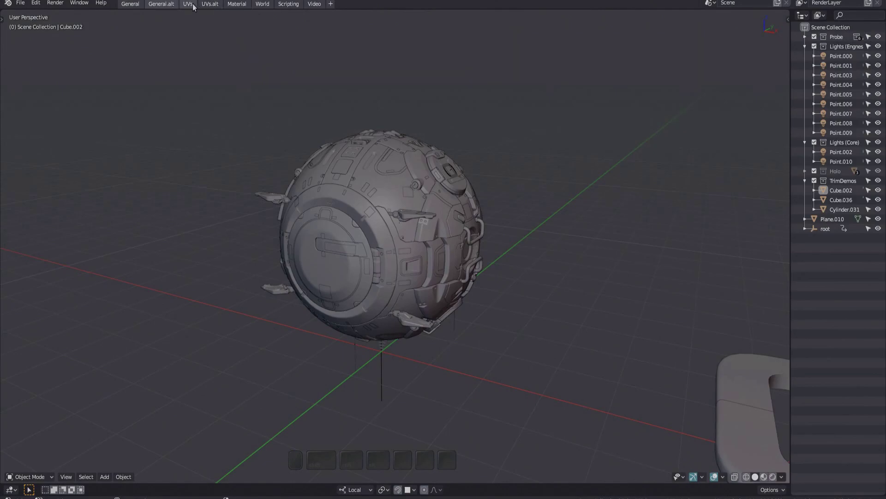
click(211, 6)
click(189, 6)
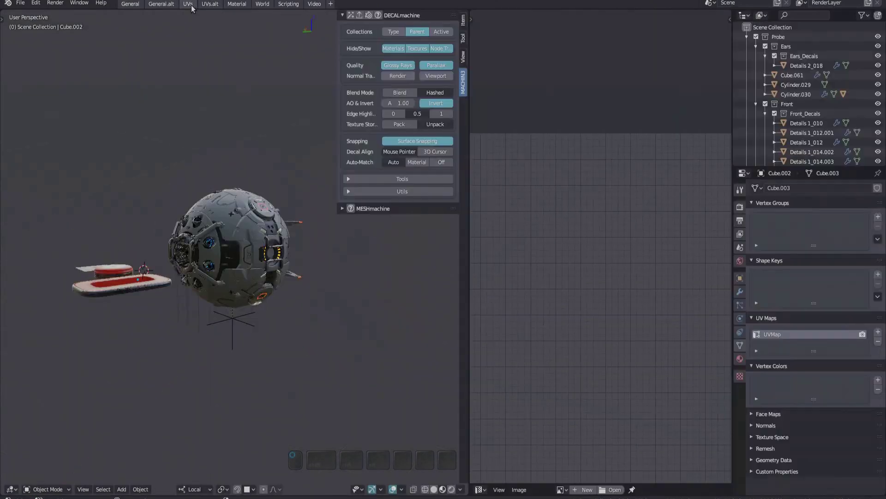
click(163, 6)
click(137, 7)
Step: Toggle between the General and General.alt workspaces with the MACHIN3 entry of the Workspaces pie
middle_drag(455, 319, 417, 340)
key(Pause)
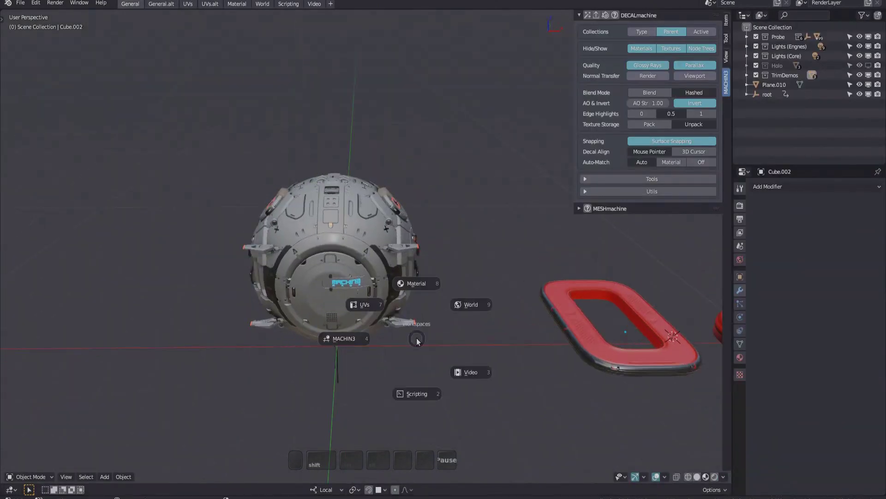
click(350, 340)
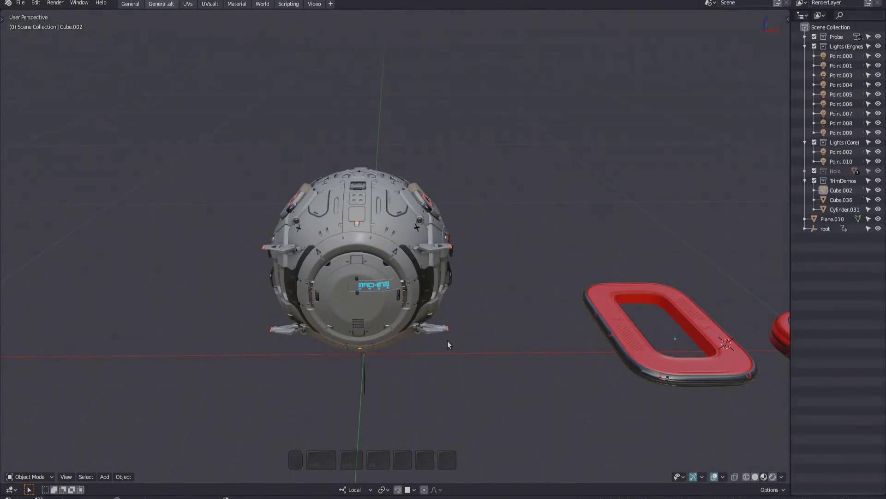
shift+middle_drag(448, 341, 450, 316)
key(Pause)
key(Pause)
key(Pause)
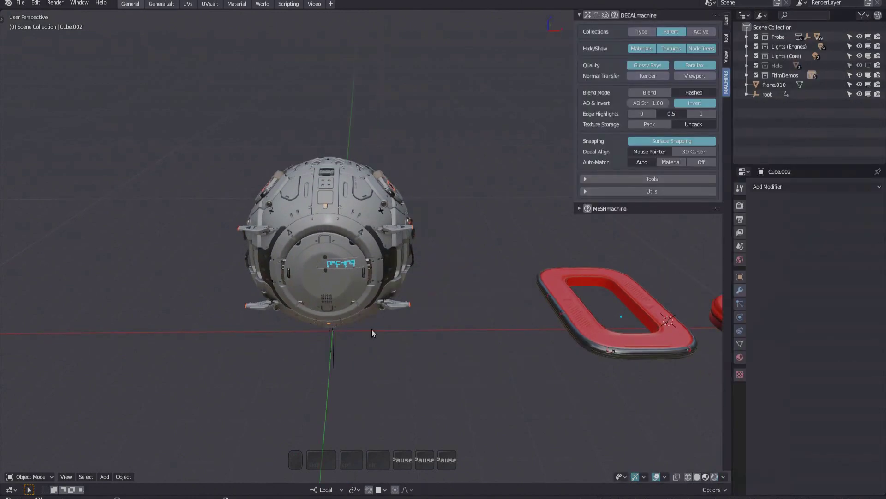
Step: Toggle between the UVs and UVs.alt workspaces with the Workspaces pie, and visit the Material workspace
key(Pause)
click(319, 299)
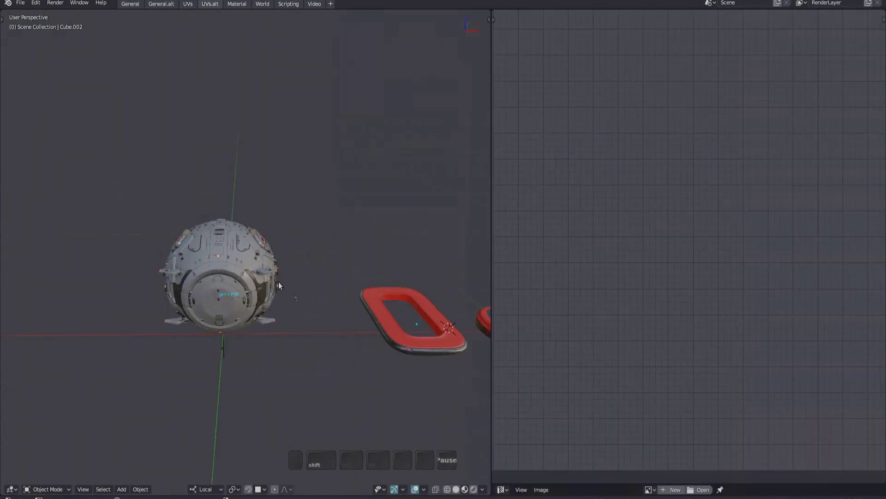
key(Pause)
key(Pause)
key(Pause)
key(Pause)
key(Pause)
key(Pause)
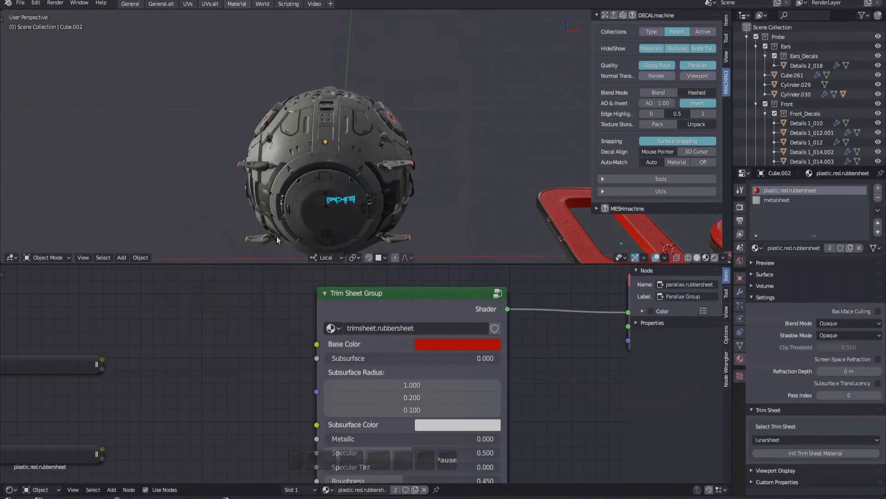
key(Pause)
key(Pause)
key(Pause)
Step: Switch to the General.alt workspace and adjust its viewport shading from the Shading pie
mouse_move(372, 254)
shift+middle_down()
mouse_move(373, 264)
mouse_move(395, 243)
mouse_move(332, 296)
mouse_move(357, 295)
shift+middle_up()
scroll(358, 296, up, 3)
click(165, 4)
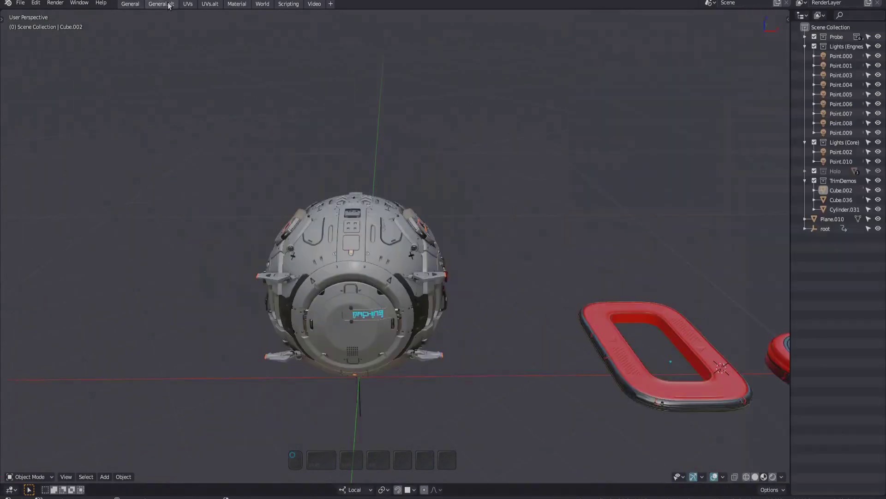
middle_drag(443, 272, 407, 287)
key(Page_Up)
click(472, 164)
click(693, 217)
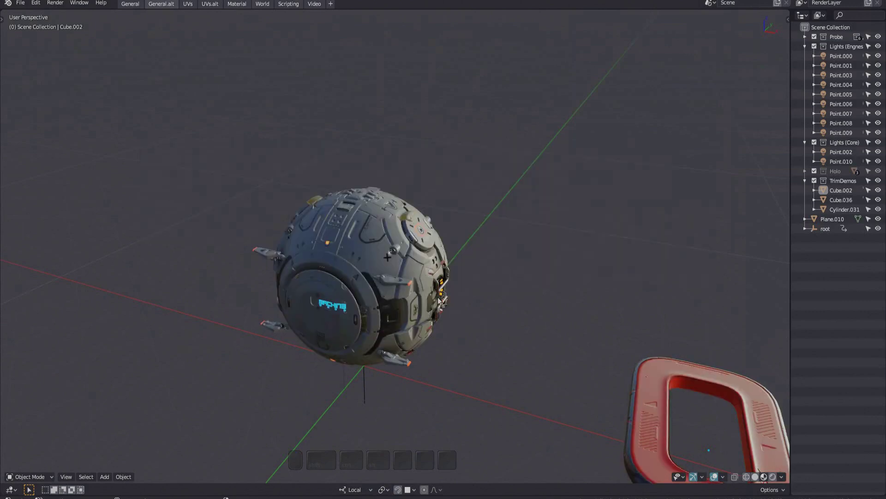
Step: Brighten the viewport's environment background in the General.alt workspace
key(Page_Up)
drag(483, 179, 545, 179)
middle_drag(452, 205, 441, 194)
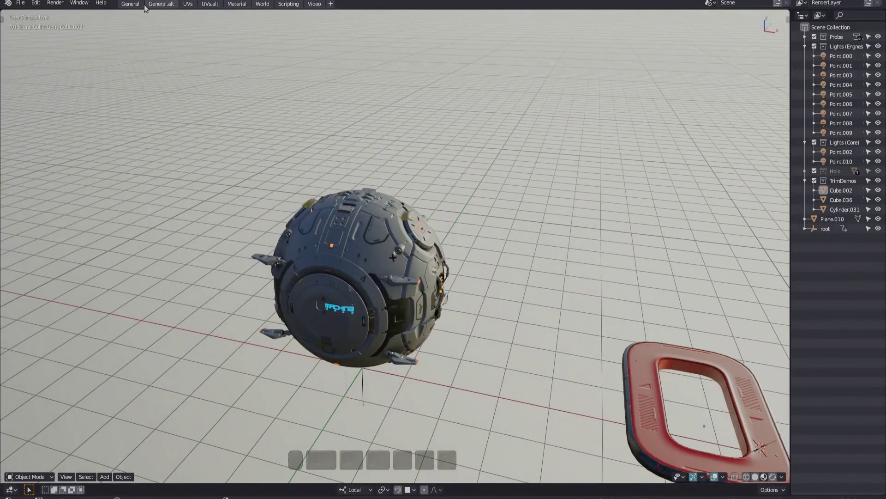
Step: Return to the General workspace and toggle between it and General.alt with the Workspaces pie
click(133, 5)
mouse_move(376, 268)
shift+middle_down()
mouse_move(384, 286)
mouse_move(314, 275)
mouse_move(401, 297)
mouse_move(322, 300)
shift+middle_up()
key(Pause)
click(327, 300)
key(Pause)
click(390, 314)
Step: Try the warm interior HDRI as the General viewport's lighting, and replace it with the black-and-white studio HDRI
key(Page_Up)
click(415, 193)
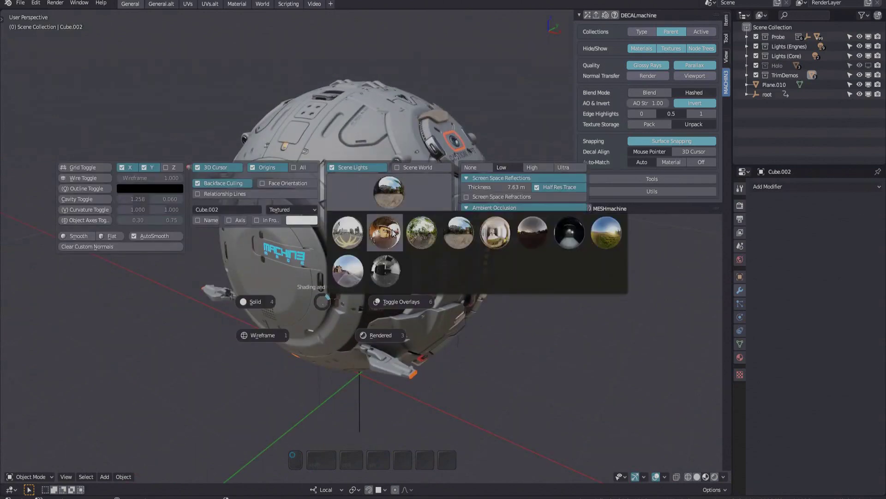
click(393, 232)
mouse_move(408, 267)
middle_down()
mouse_move(376, 253)
mouse_move(491, 258)
mouse_move(392, 279)
mouse_move(441, 297)
mouse_move(368, 323)
middle_up()
key(Page_Up)
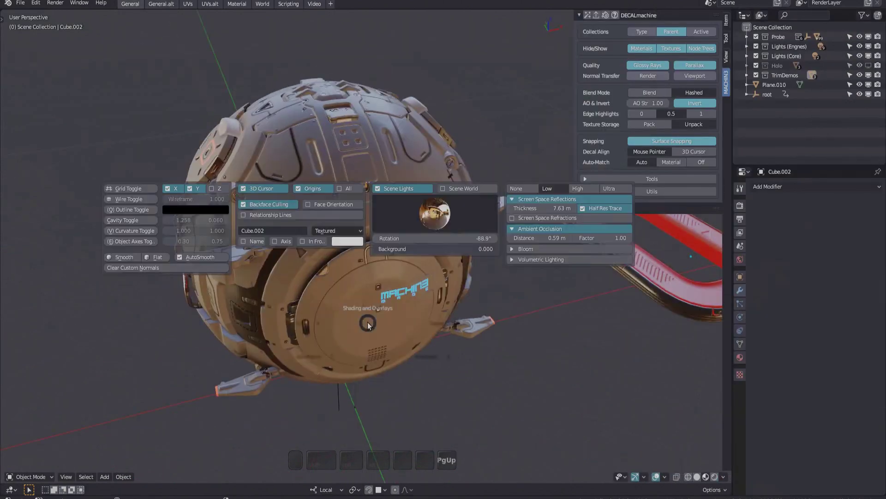
click(429, 210)
click(429, 280)
Step: Box-select a group of parts on the probe's upper shell and isolate them in Local View
mouse_move(430, 281)
middle_down()
mouse_move(411, 265)
mouse_move(396, 303)
mouse_move(395, 262)
mouse_move(349, 285)
mouse_move(411, 334)
middle_up()
key(b)
drag(306, 185, 415, 266)
key(ctrl+f)
middle_drag(431, 228, 457, 231)
Step: Clear the selection, box-select fewer of the isolated parts and isolate them one level deeper
key(alt+a)
key(b)
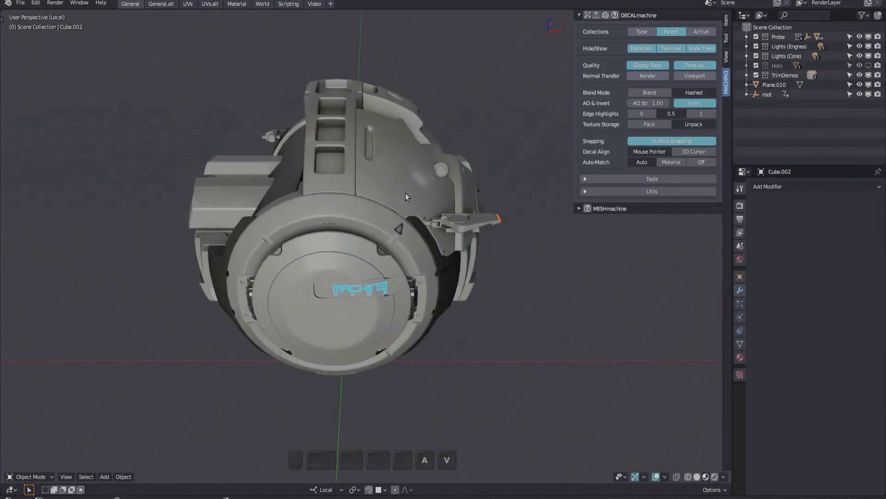
drag(409, 196, 436, 222)
key(ctrl+f)
middle_drag(470, 231, 404, 256)
Step: Focus the view on one isolated part and leave the nested Local View levels
click(448, 239)
key(f)
key(f)
key(ctrl+f)
key(ctrl+f)
Step: Select one of the probe's fins and center the view on it with MACHIN3 Focus
scroll(403, 255, up, 2)
click(393, 349)
shift+middle_drag(392, 349, 385, 322)
key(f)
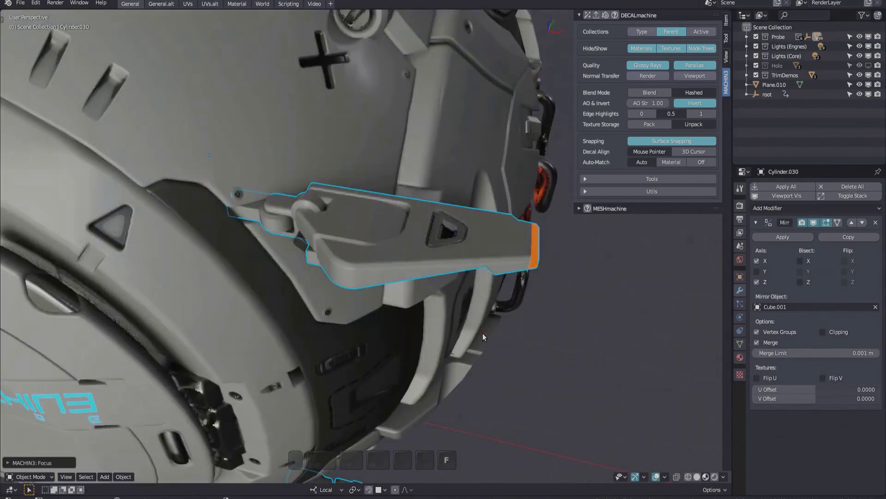
Step: Frame the selected fin with Blender's Frame Selected from two different views to compare it with Focus
middle_drag(483, 333, 485, 287)
scroll(443, 295, down, 6)
shift+middle_drag(388, 307, 400, 278)
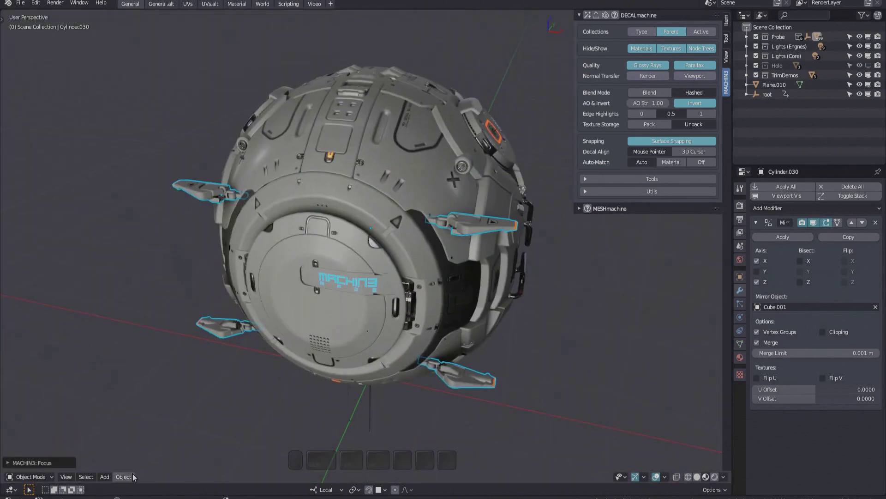
click(66, 476)
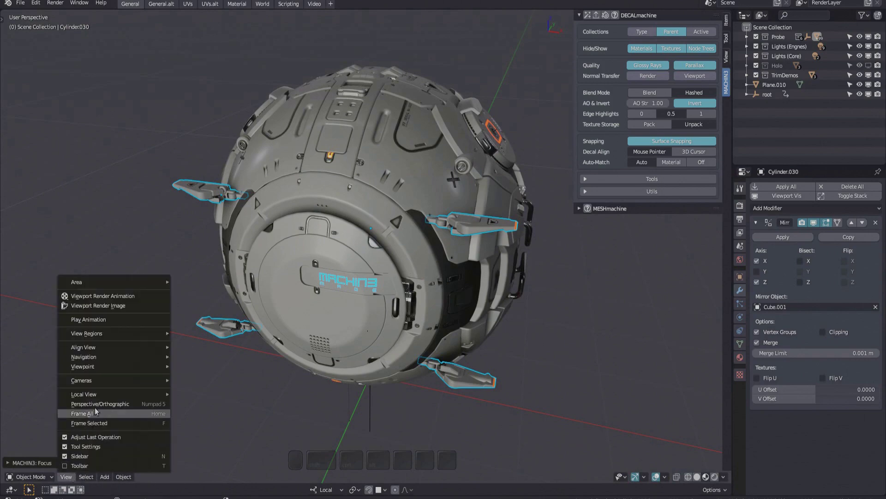
click(121, 421)
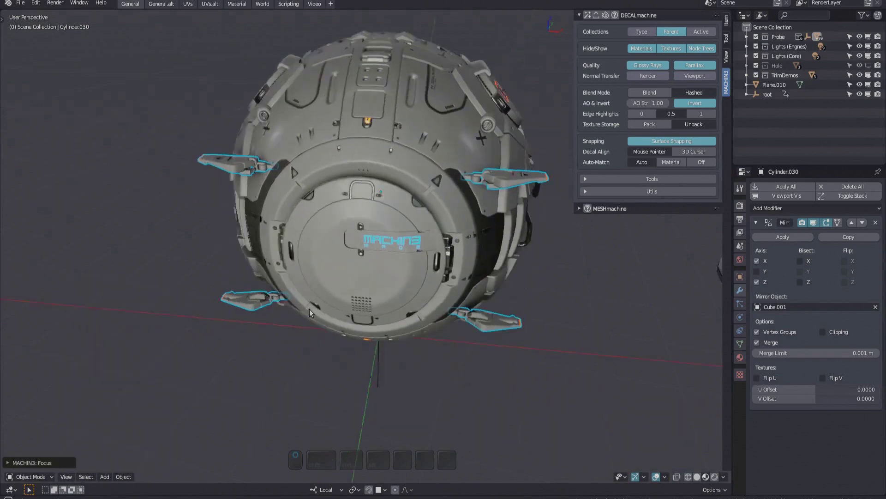
scroll(508, 323, down, 3)
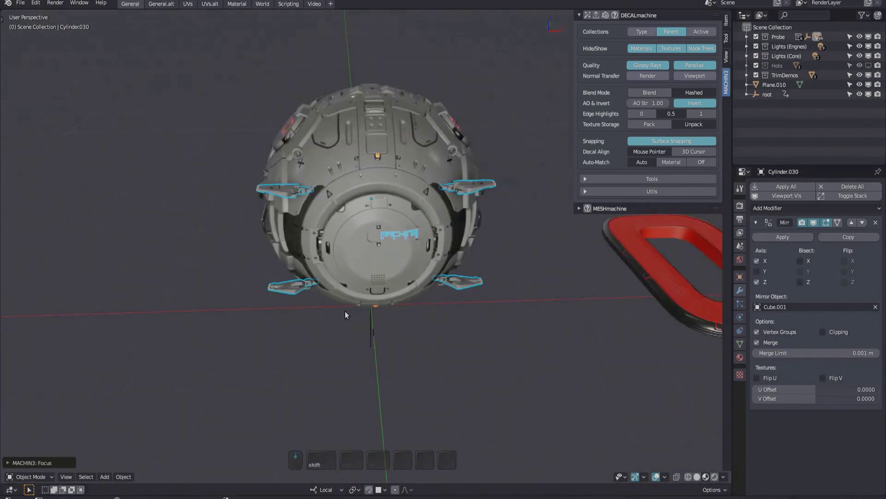
click(66, 476)
click(89, 423)
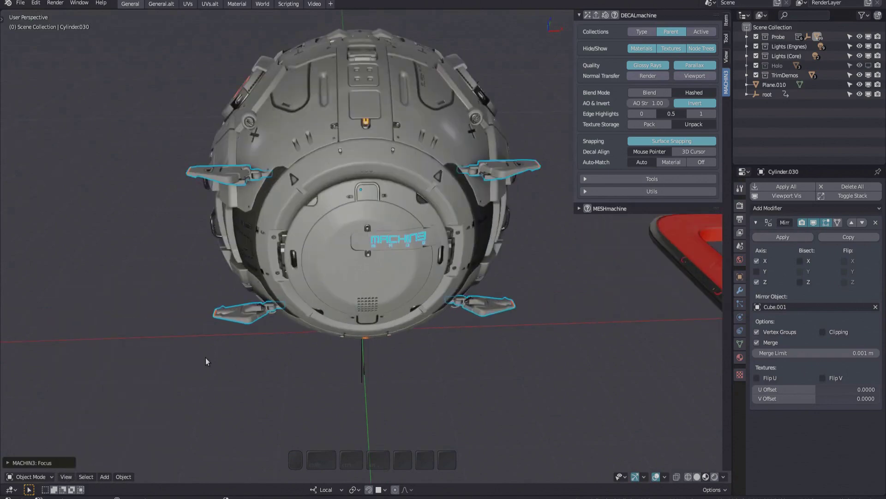
Step: Use MACHIN3 Focus on the upper fin, the plus-marked side panel and the round ear cover in turn
click(474, 227)
key(f)
scroll(483, 272, down, 4)
middle_drag(483, 273, 389, 201)
click(367, 219)
key(f)
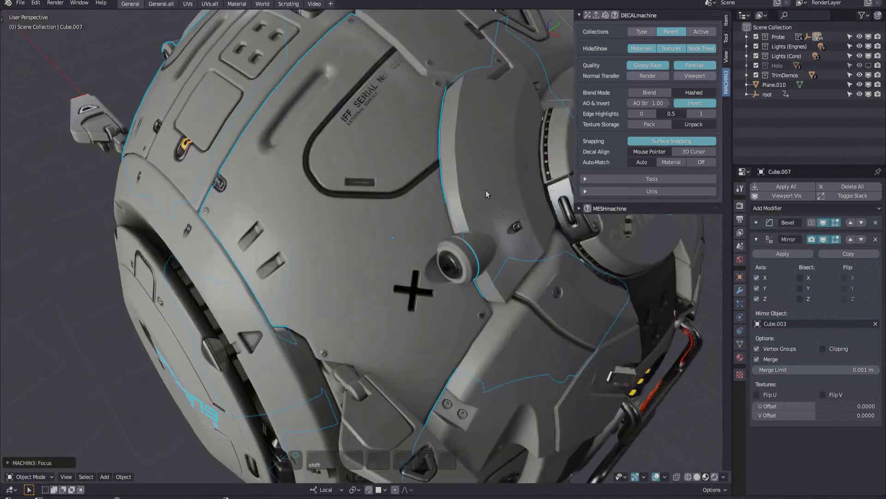
key(f)
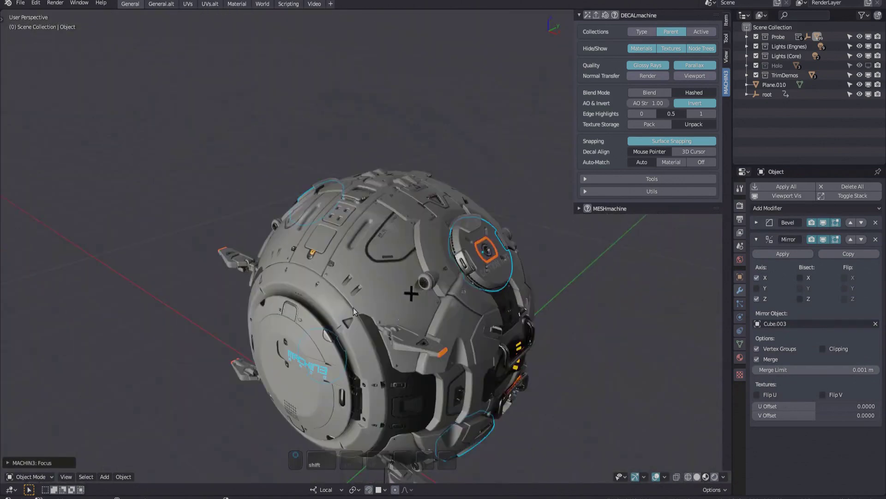
Step: Frame the mirrored ear cover with Frame Selected, clear the selection and inspect the cover up close
click(66, 476)
click(108, 423)
middle_drag(249, 364, 290, 391)
key(a)
scroll(453, 212, up, 6)
middle_drag(453, 211, 351, 273)
scroll(311, 213, down, 5)
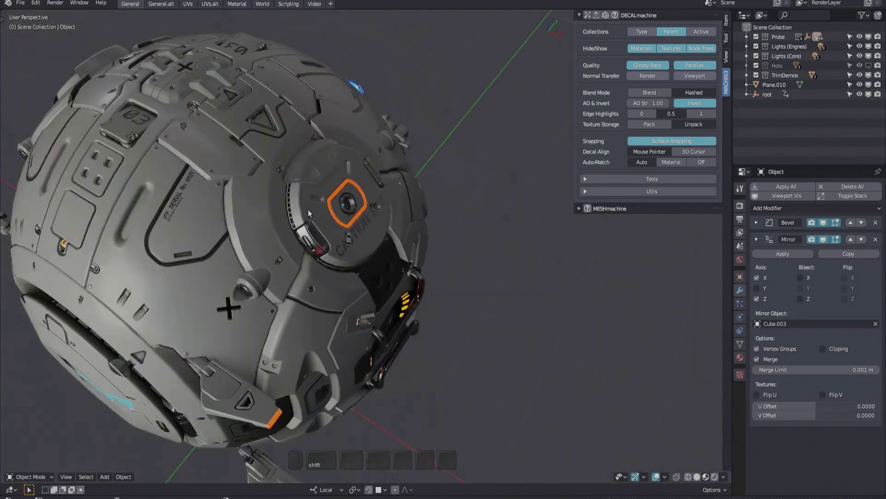
Step: Select the round ear cover and compare Frame Selected with MACHIN3 Focus on it
shift+middle_drag(313, 211, 409, 203)
scroll(409, 203, up, 2)
click(409, 203)
click(66, 476)
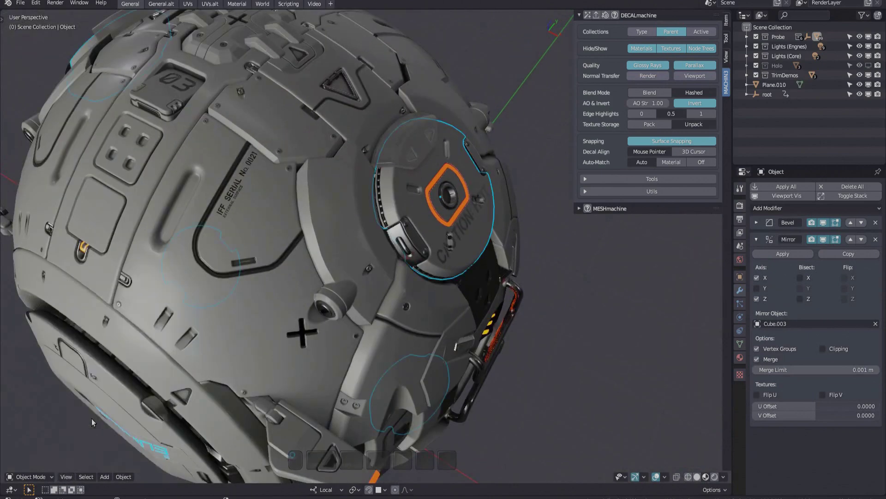
click(92, 423)
key(f)
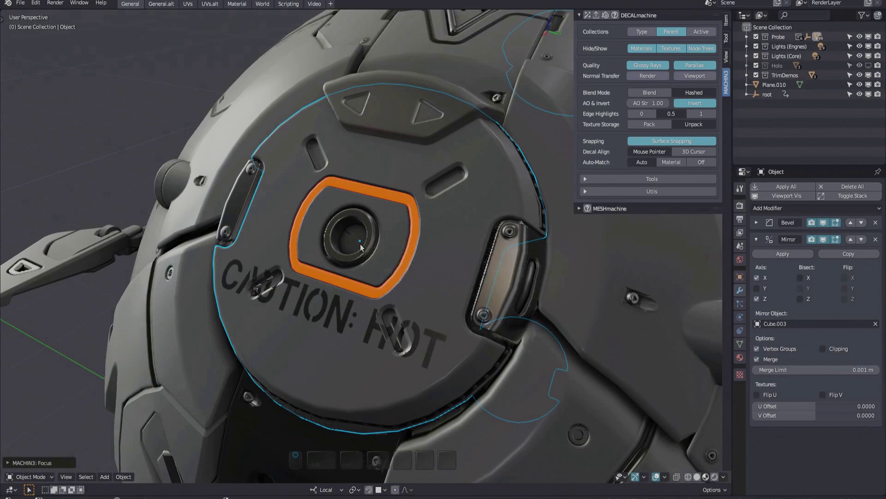
Step: Turn the Ignore Mirrors option of the ear cover's Focus operation off and back on
key(F9)
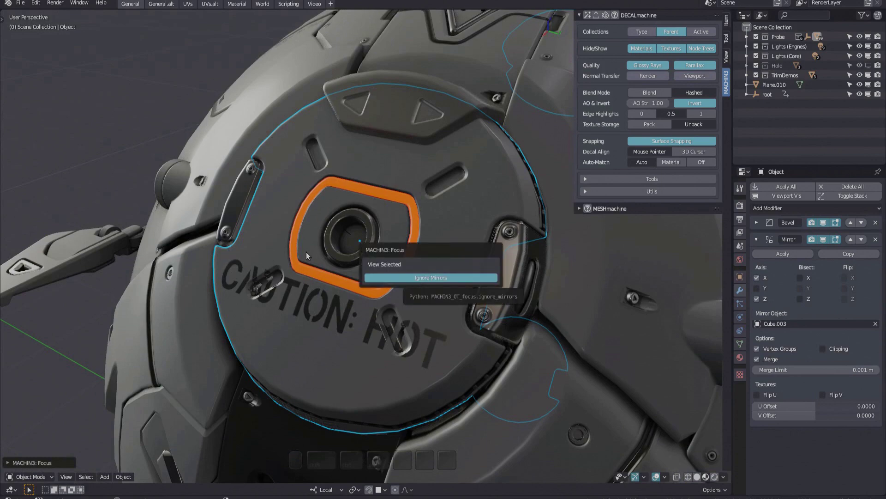
click(431, 277)
key(F9)
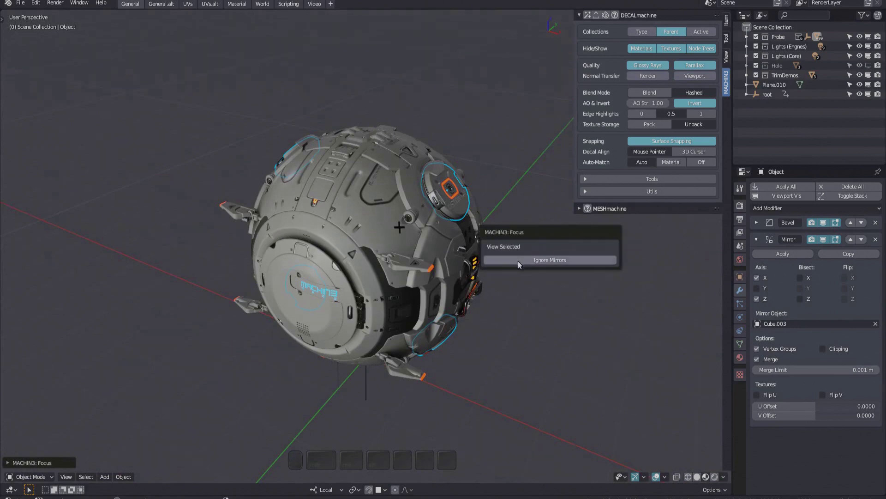
click(549, 260)
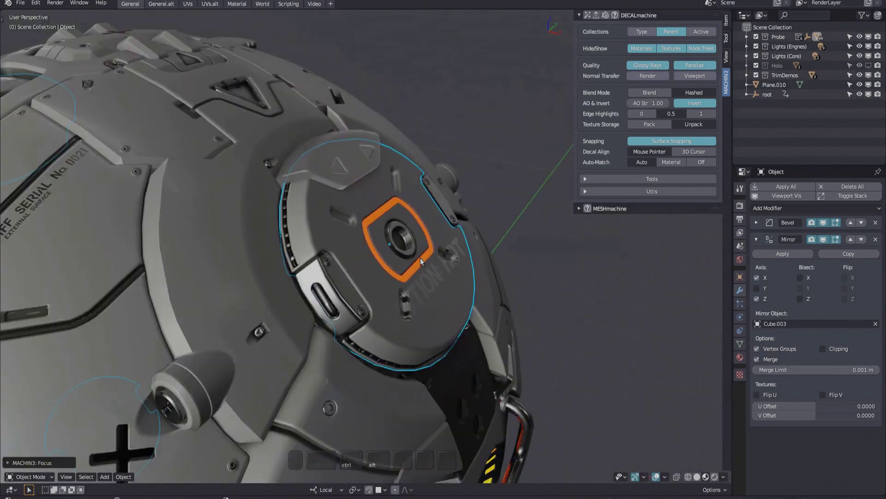
Step: Open the add-on preferences, search for "machin" and expand the MACHIN3tools entry
key(ctrl+alt+u)
click(672, 15)
text(machin)
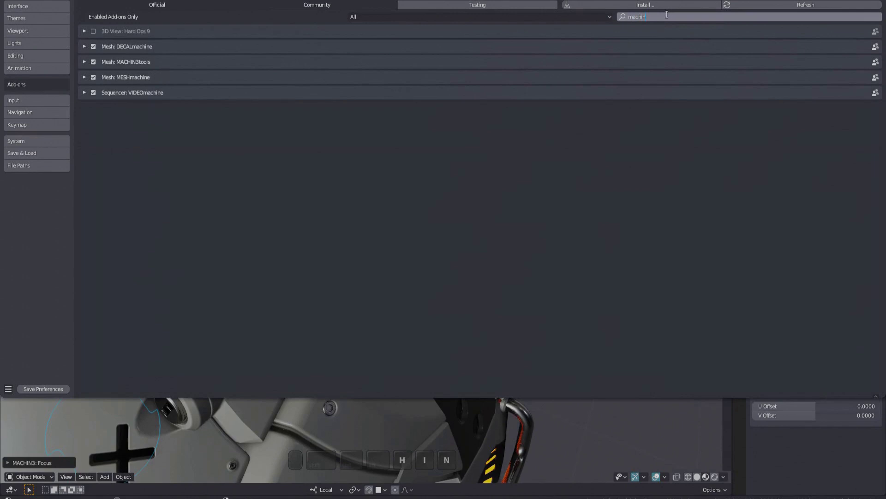
key(Return)
click(88, 61)
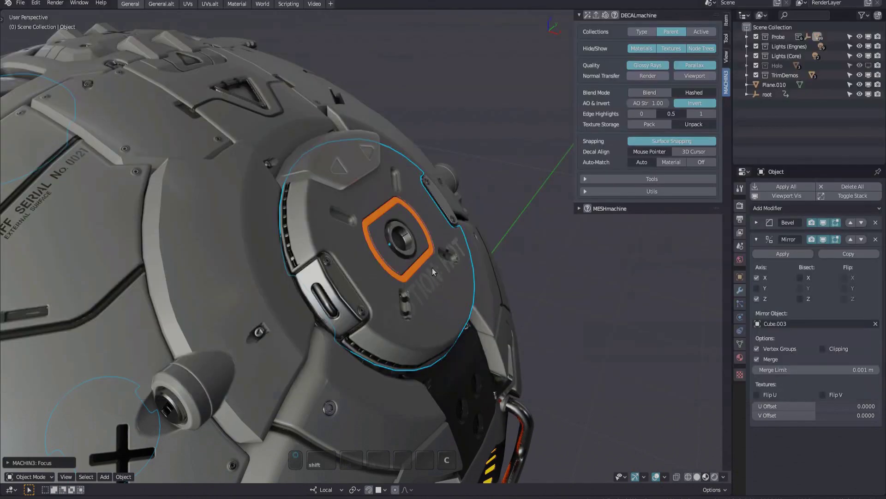
Step: Focus the view on the ear cover, the part above it and the adjacent curved panel (Cube.009)
key(f)
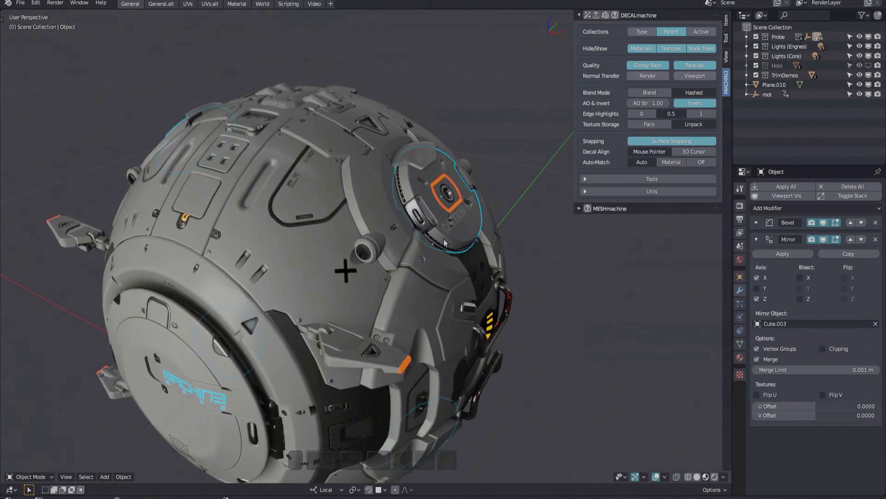
key(f)
middle_drag(448, 238, 392, 113)
click(391, 113)
key(f)
click(176, 118)
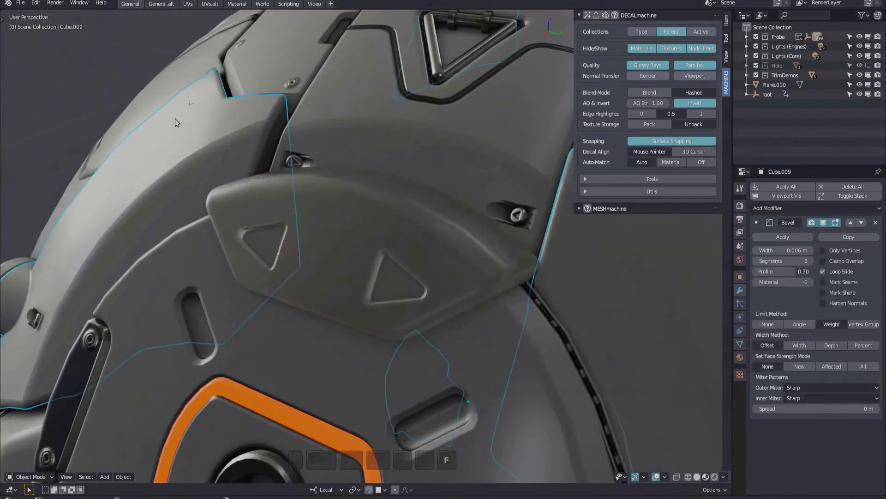
key(f)
Step: Select the upper fin, focus the view on it and bring the whole front of the probe into view
middle_drag(175, 118, 402, 281)
click(446, 300)
key(f)
scroll(402, 281, down, 2)
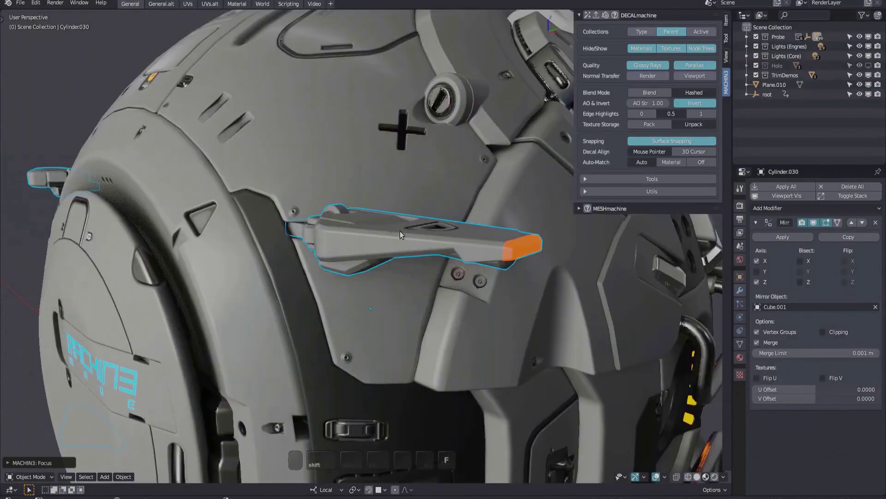
scroll(399, 231, down, 8)
middle_drag(360, 226, 408, 234)
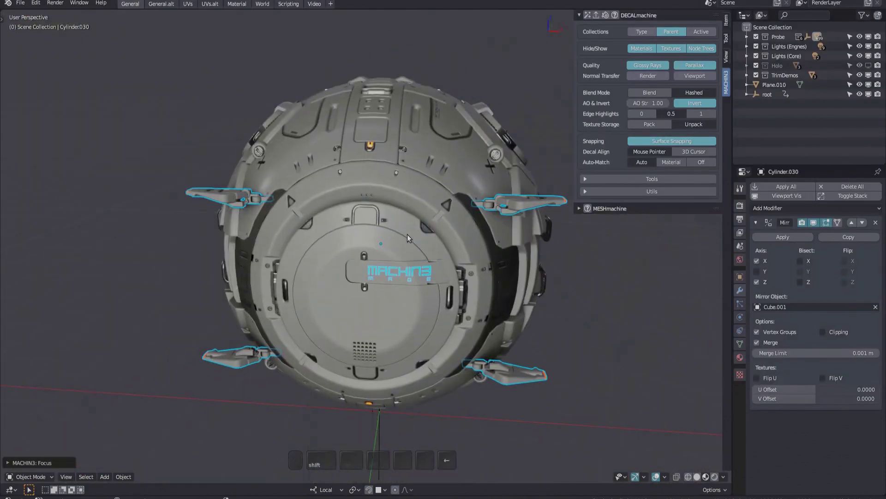
Step: Start a Surface Drawing on the plus-marked side panel and draw an S-shaped stroke beside the plus mark
click(550, 250)
mouse_move(550, 251)
middle_down()
mouse_move(525, 207)
mouse_move(509, 281)
mouse_move(420, 254)
mouse_move(430, 254)
mouse_move(430, 226)
middle_up()
scroll(443, 256, up, 1)
click(443, 256)
key(Tab)
click(298, 222)
mouse_move(429, 227)
mouse_down()
mouse_move(423, 278)
mouse_move(399, 301)
mouse_up()
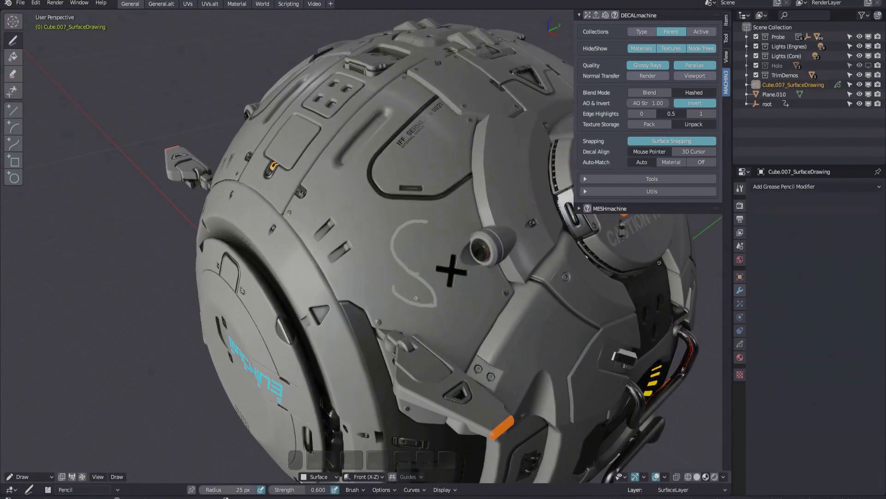
Step: Leave draw mode and mirror the S-shaped drawing across the probe's center strip along X
key(Tab)
middle_drag(406, 295, 521, 260)
shift+click(365, 250)
key(alt+shift+x)
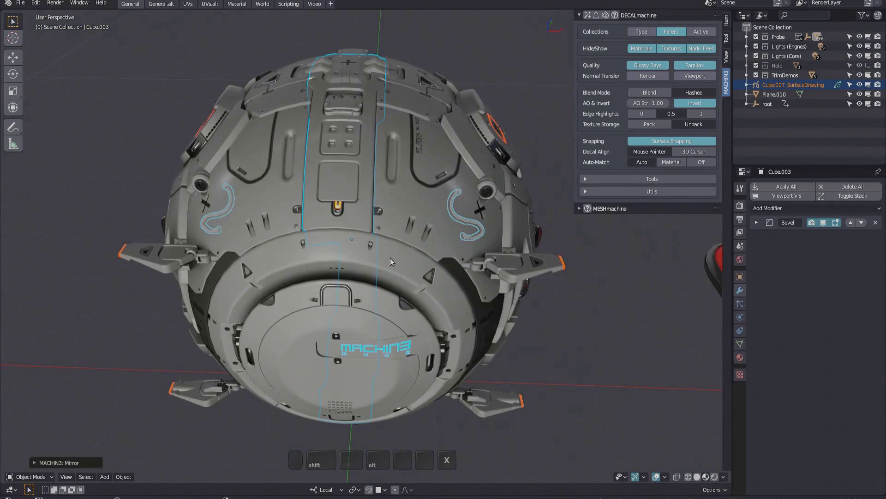
Step: Enable the Z axis as well for the drawing's MACHIN3 Mirror operation
mouse_move(389, 257)
middle_down()
mouse_move(390, 206)
mouse_move(360, 181)
mouse_move(397, 199)
middle_up()
key(F9)
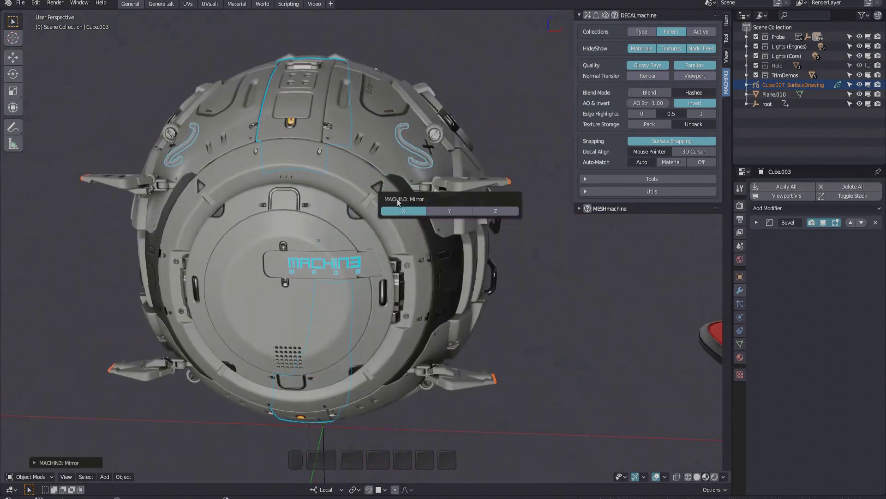
click(504, 213)
mouse_move(457, 227)
middle_down()
mouse_move(362, 257)
mouse_move(455, 265)
middle_up()
Step: Remove the drawing's mirroring with MACHIN3tools Un-Mirror and clear the selection
right_click(356, 276)
mouse_move(356, 276)
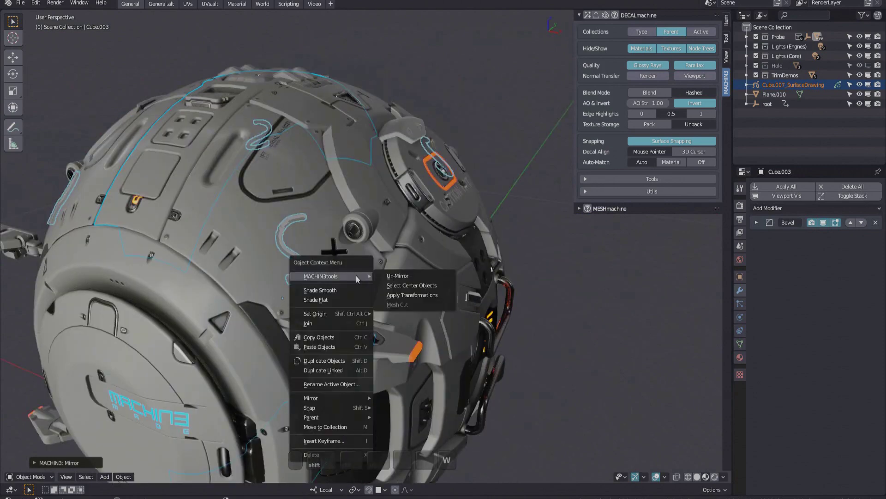
click(400, 278)
mouse_move(376, 292)
shift+middle_down()
mouse_move(409, 242)
mouse_move(422, 253)
shift+middle_up()
scroll(409, 242, down, 3)
key(alt+a)
Step: Delete the S-shaped surface drawing from the side panel and bring the probe's front into view
scroll(422, 253, up, 3)
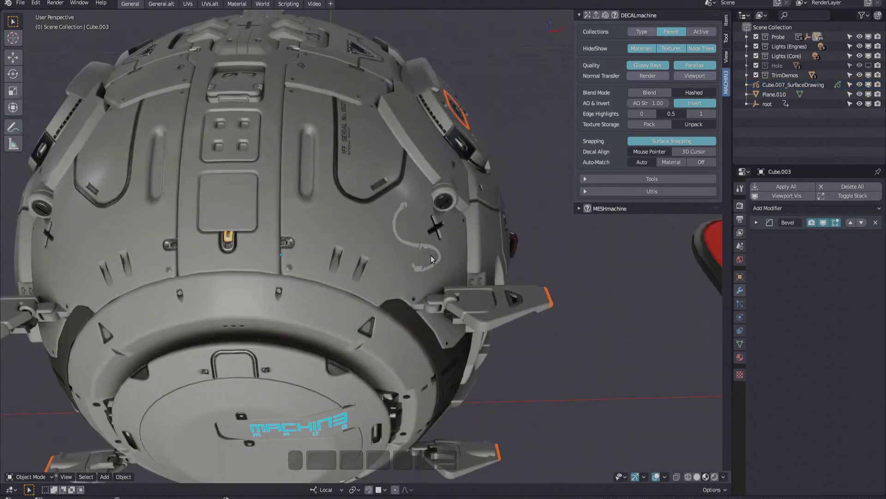
click(433, 258)
click(433, 264)
key(x)
click(434, 266)
mouse_move(203, 164)
middle_down()
mouse_move(217, 150)
mouse_move(389, 160)
middle_up()
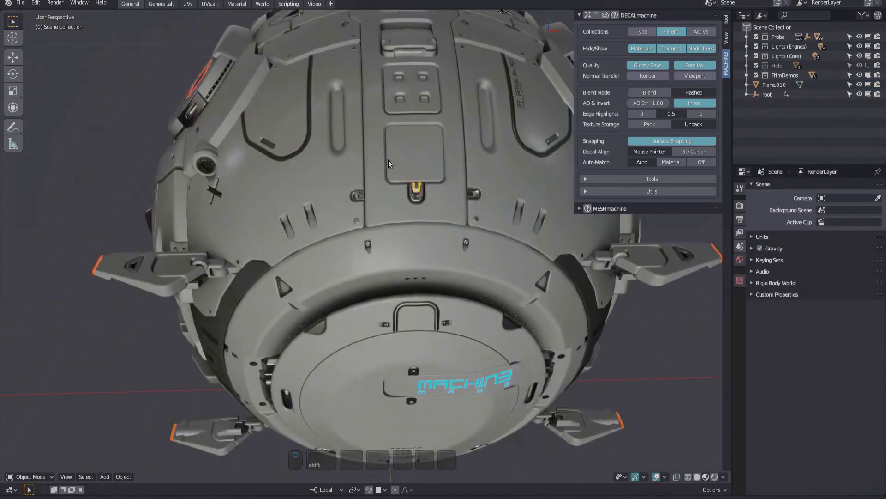
scroll(389, 160, down, 4)
middle_drag(421, 266, 414, 245)
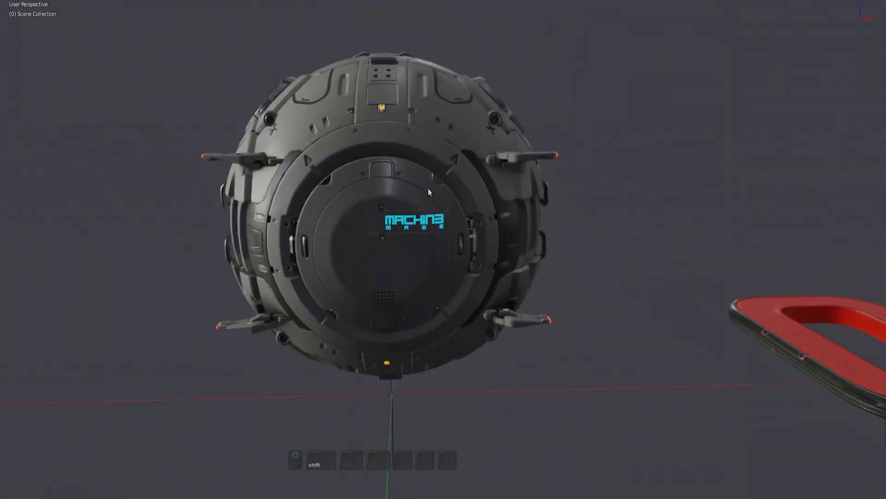
Step: Set the viewport render quality preset to High, and raise it to Ultra
mouse_move(428, 188)
middle_down()
mouse_move(460, 190)
mouse_move(429, 224)
mouse_move(513, 216)
middle_up()
key(Page_Up)
click(626, 104)
scroll(462, 226, down, 1)
key(Page_Up)
click(724, 73)
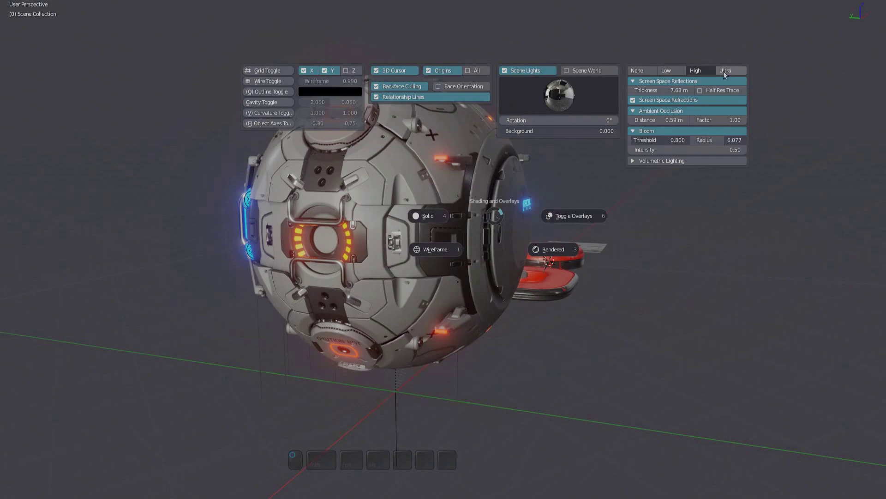
Step: Hide the Front collection of the probe with the Collections pie
middle_drag(461, 234, 372, 237)
key(shift+f)
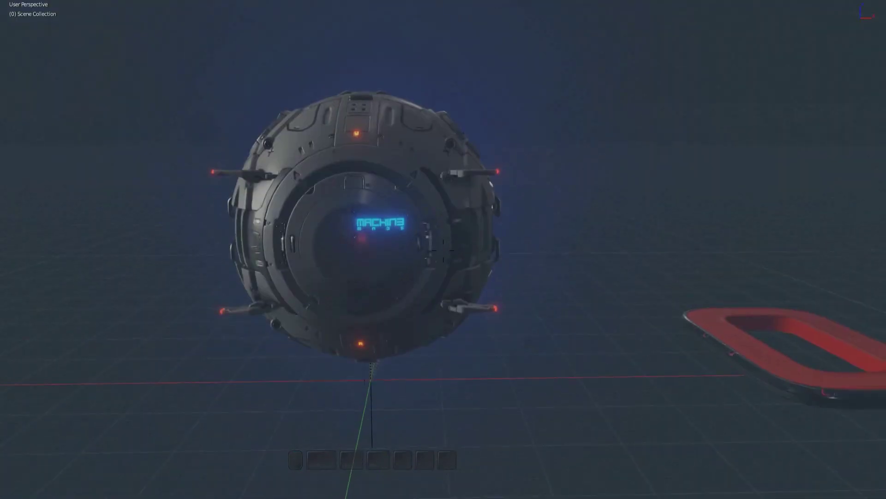
key(Escape)
key(shift+c)
click(497, 180)
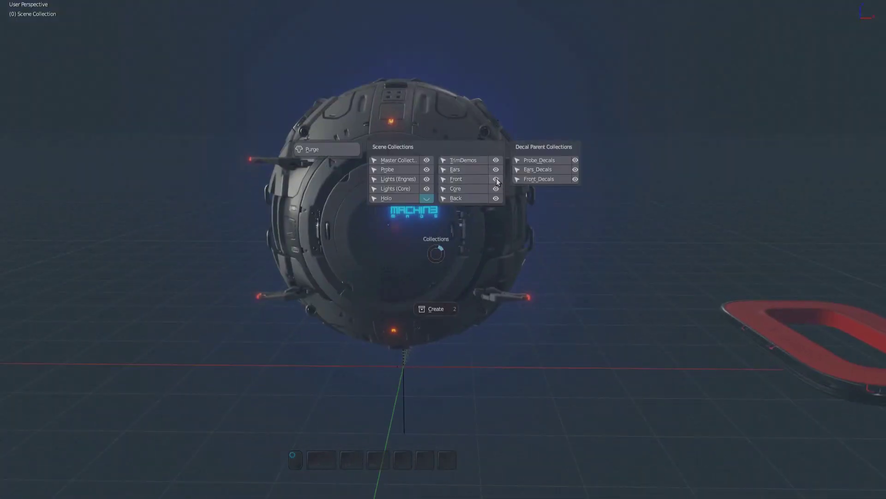
scroll(422, 224, up, 1)
middle_drag(423, 224, 553, 256)
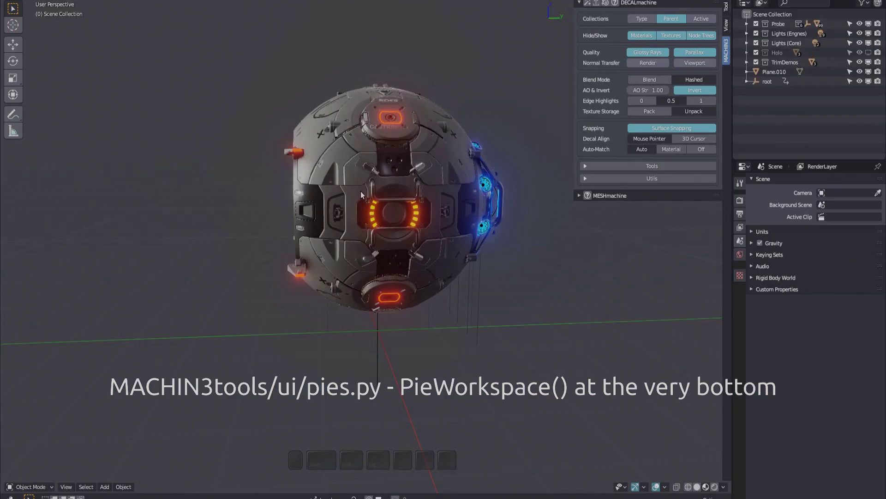
Step: Check the Shading pie's options for the opened probe and switch to the World workspace
key(alt+grave)
click(368, 275)
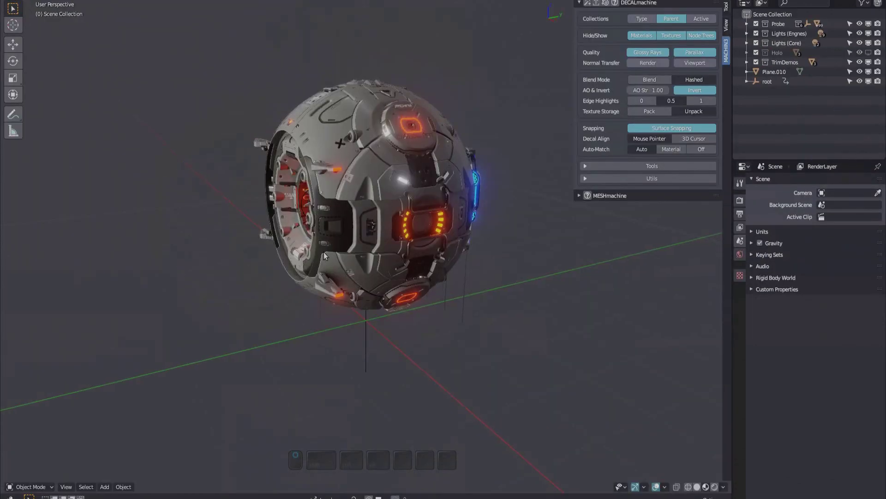
key(d)
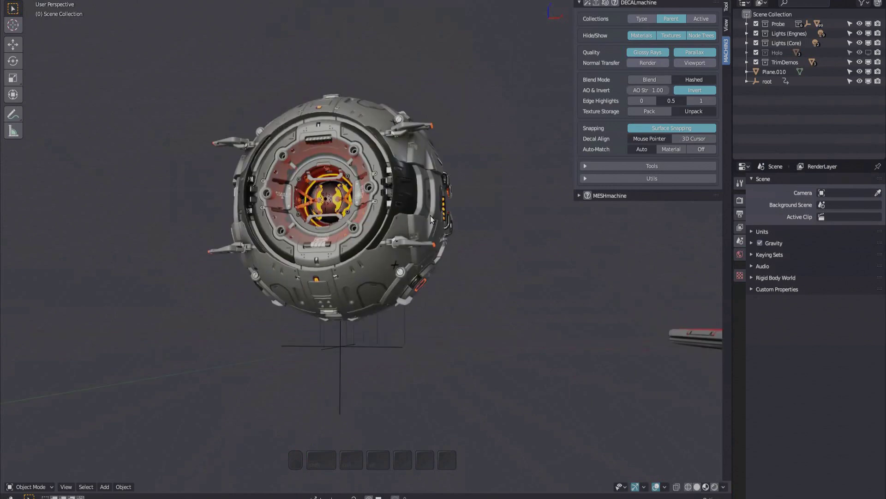
key(d)
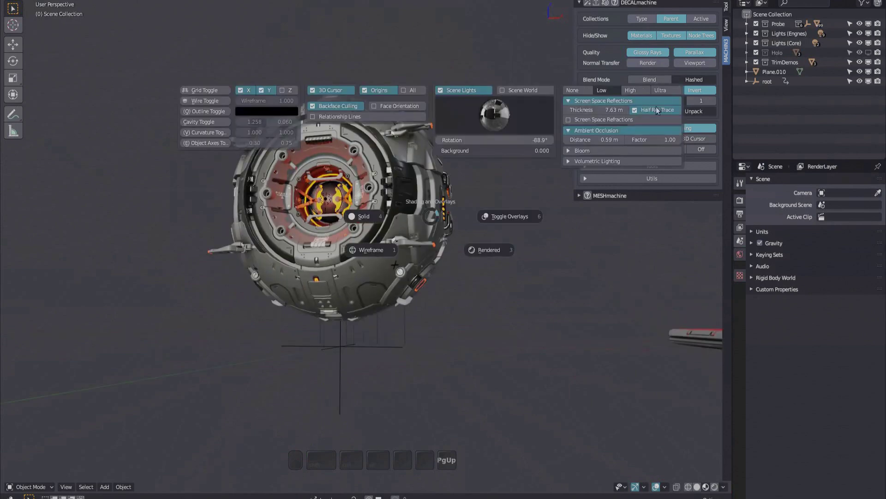
key(Escape)
key(Pause)
click(445, 213)
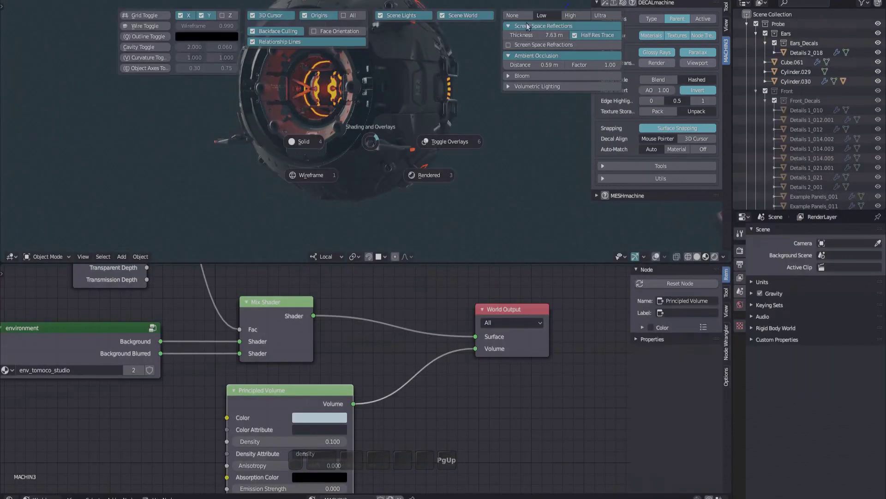